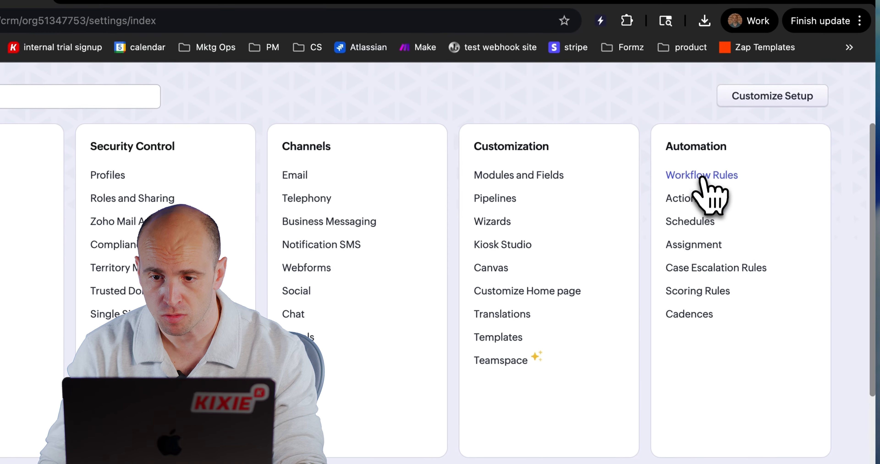
Step: Create a workflow rule for the Leads module named "Kixie Add to PowerList"
{"action": "left_click", "coordinate": [702, 176]}
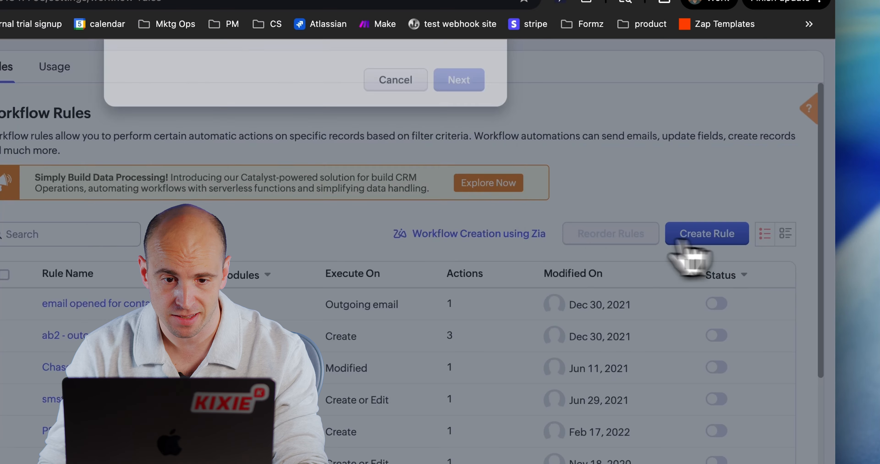
{"action": "left_click", "coordinate": [720, 243]}
{"action": "left_click", "coordinate": [255, 111]}
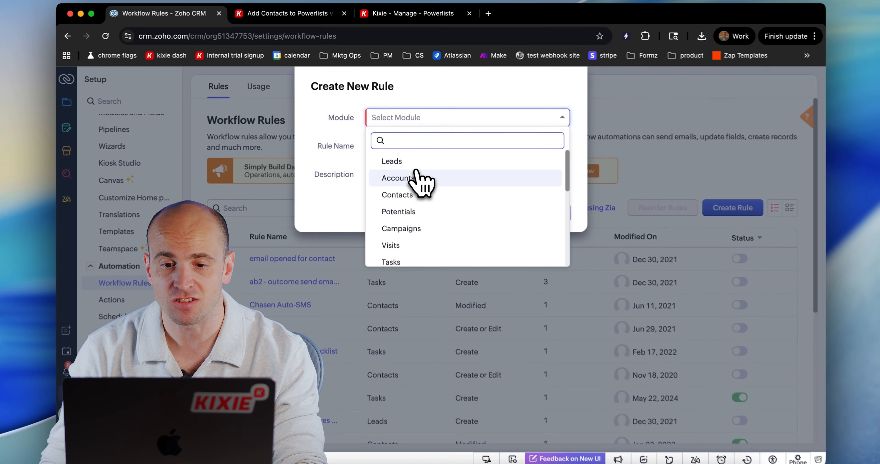
{"action": "left_click", "coordinate": [403, 159]}
{"action": "left_click", "coordinate": [391, 143]}
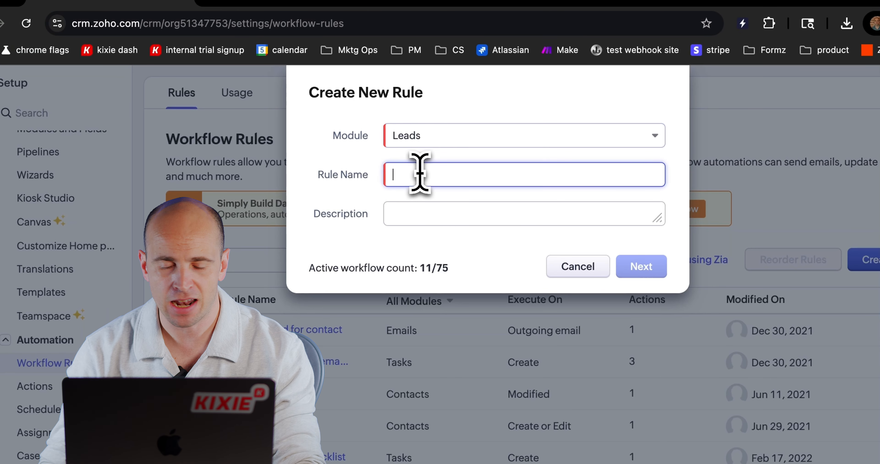
{"action": "type", "text": "K"}
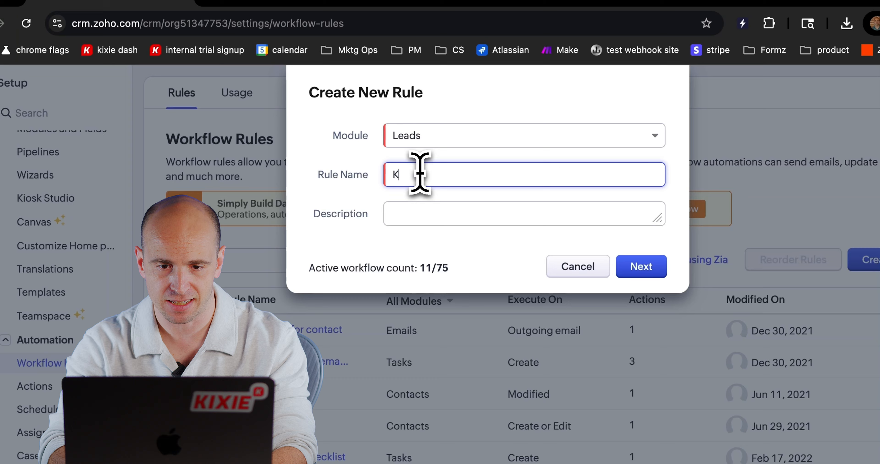
{"action": "type", "text": "ixie Add to PowerList"}
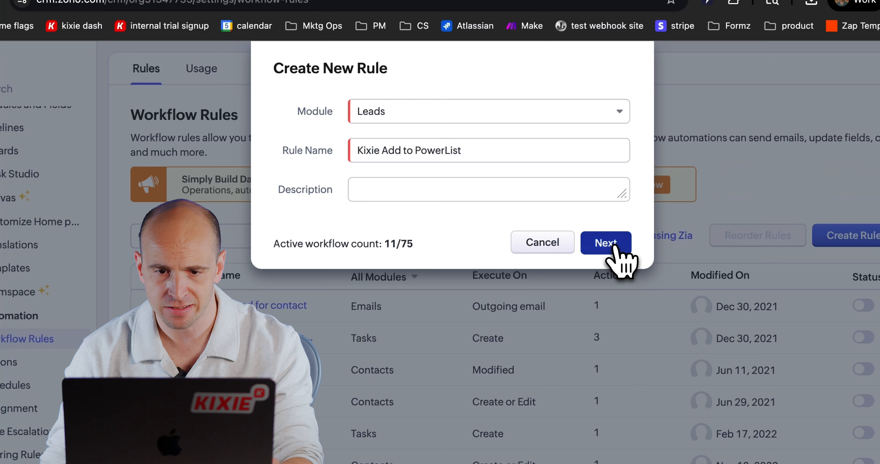
{"action": "left_click", "coordinate": [613, 246]}
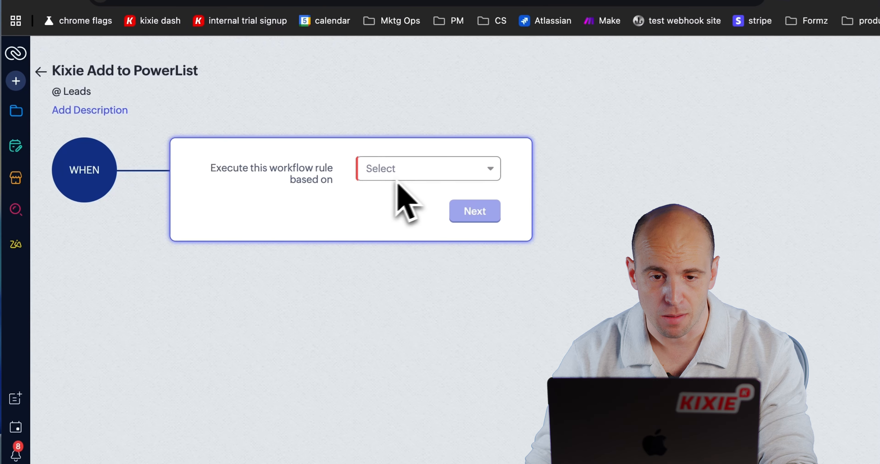
Step: Base the workflow rule's execution on a record action
{"action": "left_click", "coordinate": [354, 164]}
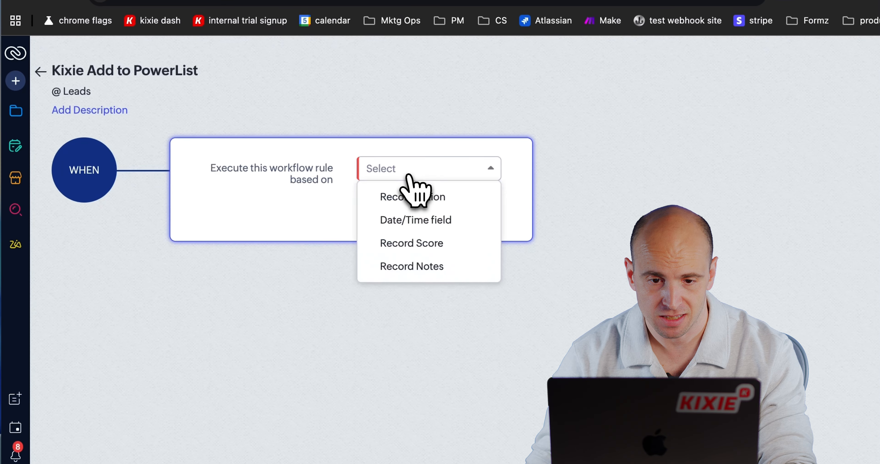
{"action": "left_click", "coordinate": [444, 196]}
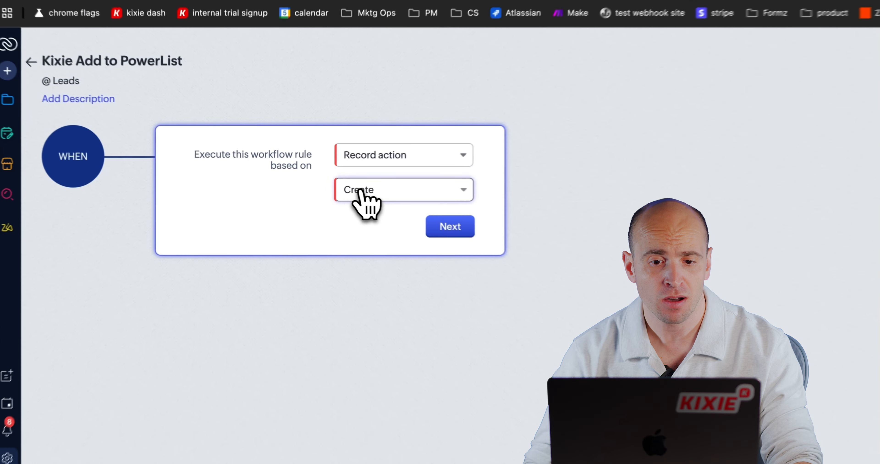
Step: Try Edit as the triggering record action and view its field-modification options
{"action": "left_click", "coordinate": [334, 189]}
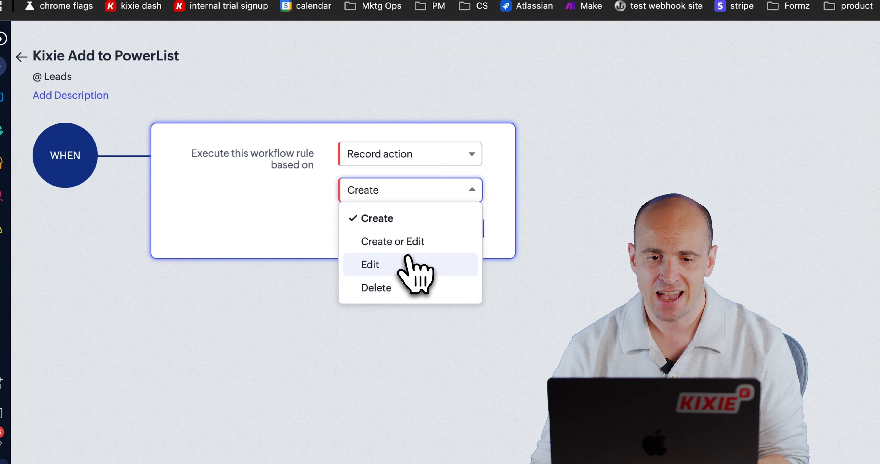
{"action": "left_click", "coordinate": [404, 263]}
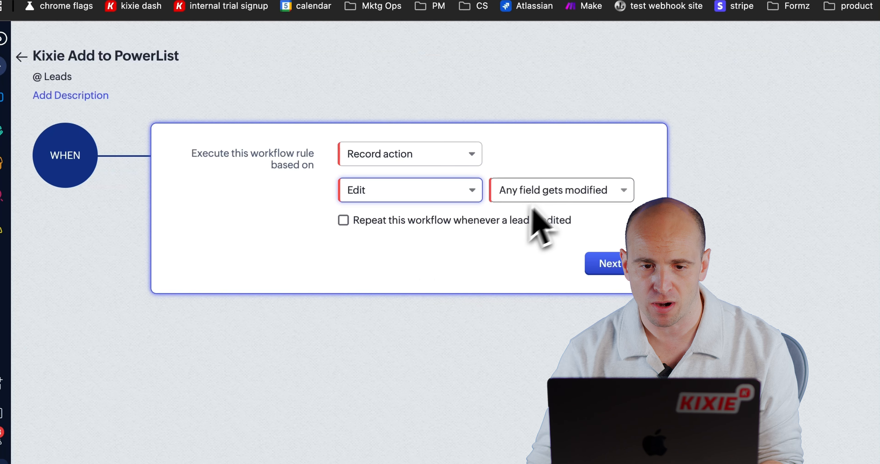
{"action": "left_click", "coordinate": [560, 193]}
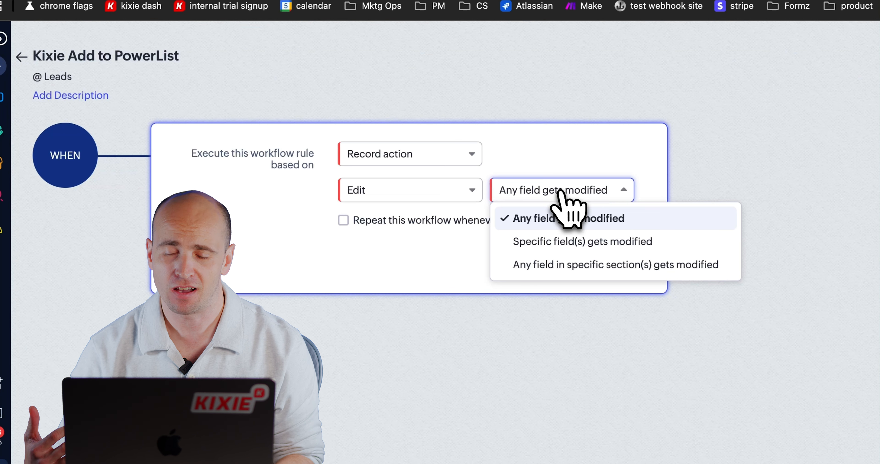
{"action": "left_click", "coordinate": [418, 253]}
{"action": "left_click", "coordinate": [399, 163]}
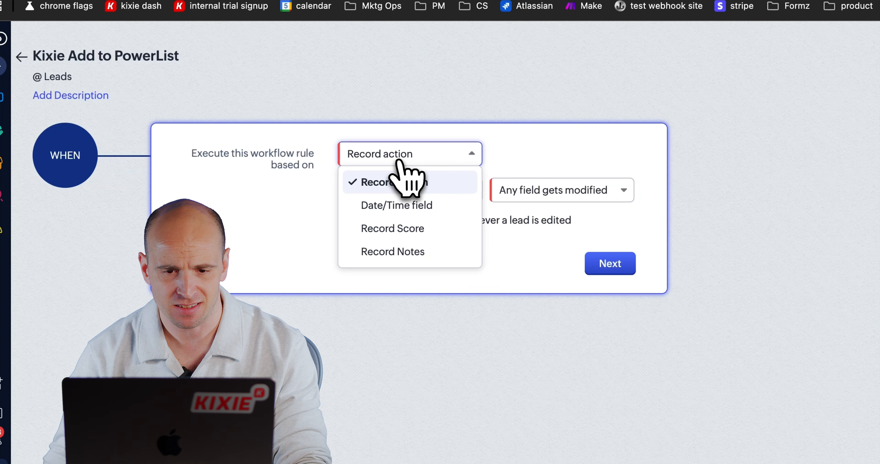
{"action": "left_click", "coordinate": [307, 218]}
Step: Set the triggering record action to Create and proceed to the rule's condition
{"action": "left_click", "coordinate": [398, 193]}
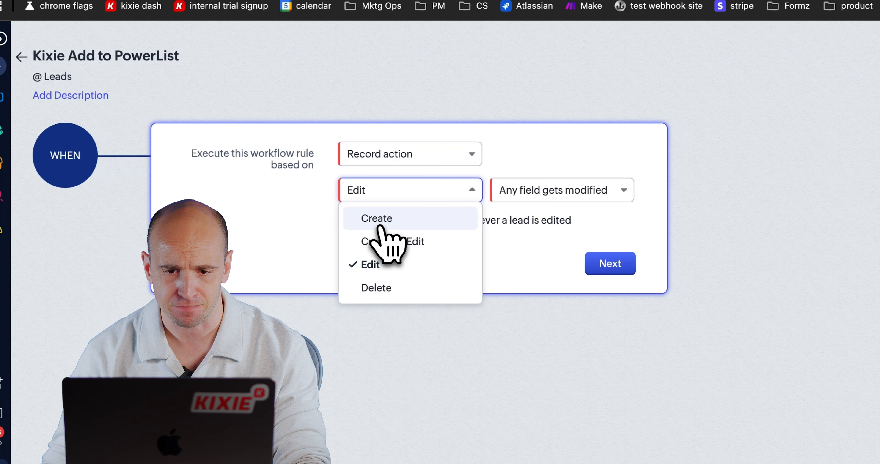
{"action": "left_click", "coordinate": [384, 221]}
{"action": "left_click", "coordinate": [610, 263]}
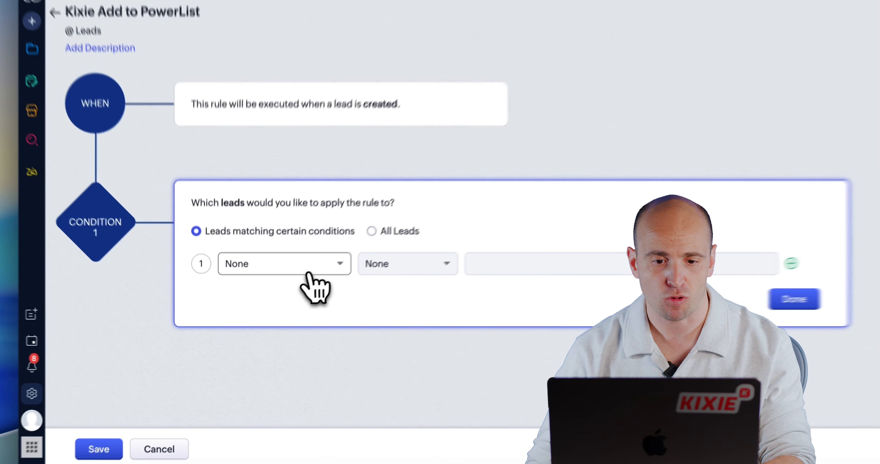
Step: Try searching for a "source" field as the condition and applying the rule to all leads instead
{"action": "left_click", "coordinate": [287, 290]}
{"action": "type", "text": "source"}
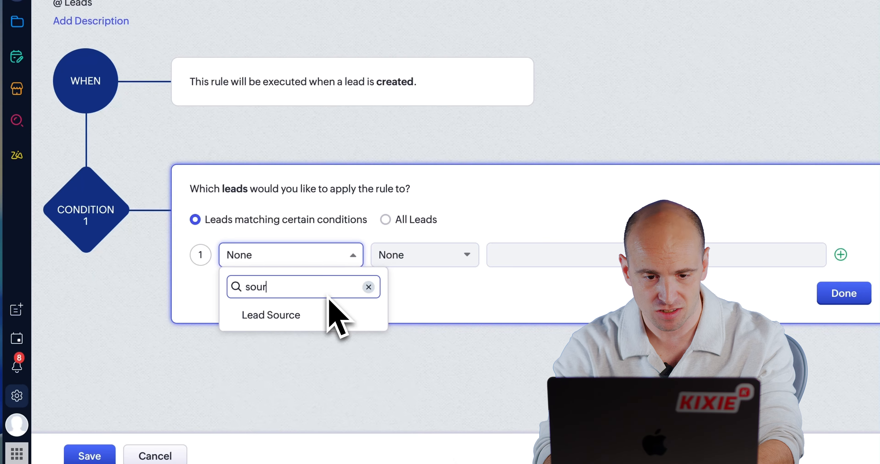
{"action": "left_click", "coordinate": [470, 304]}
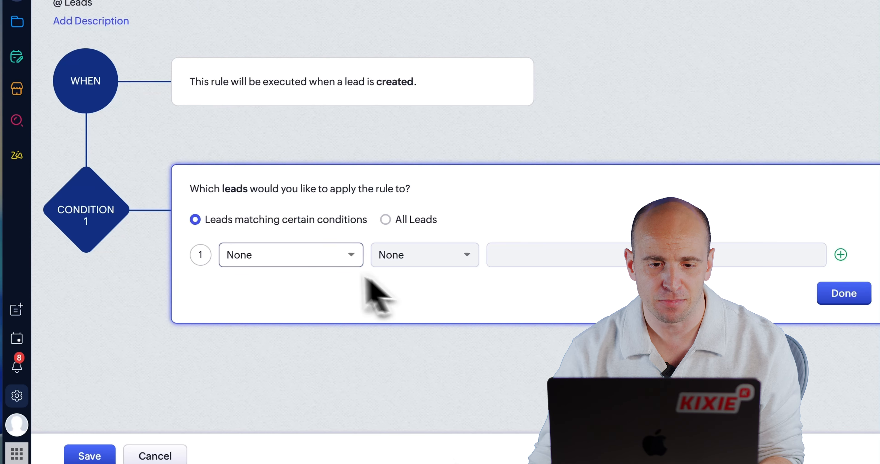
{"action": "left_click", "coordinate": [386, 220]}
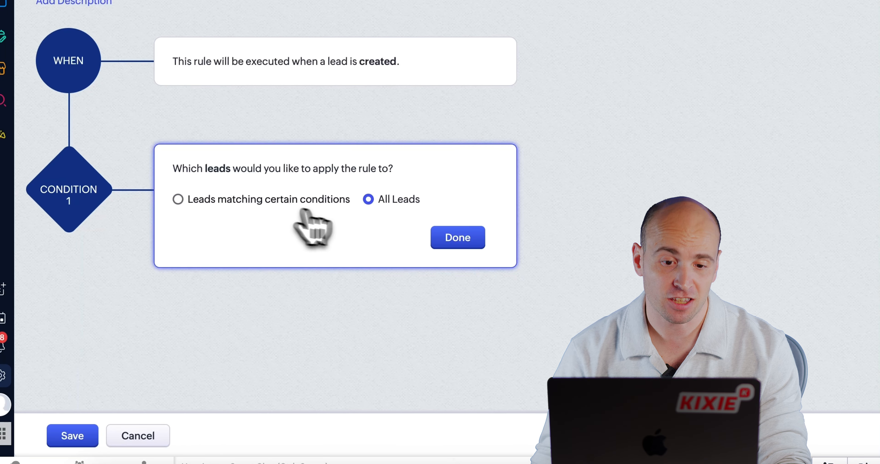
{"action": "left_click", "coordinate": [236, 201]}
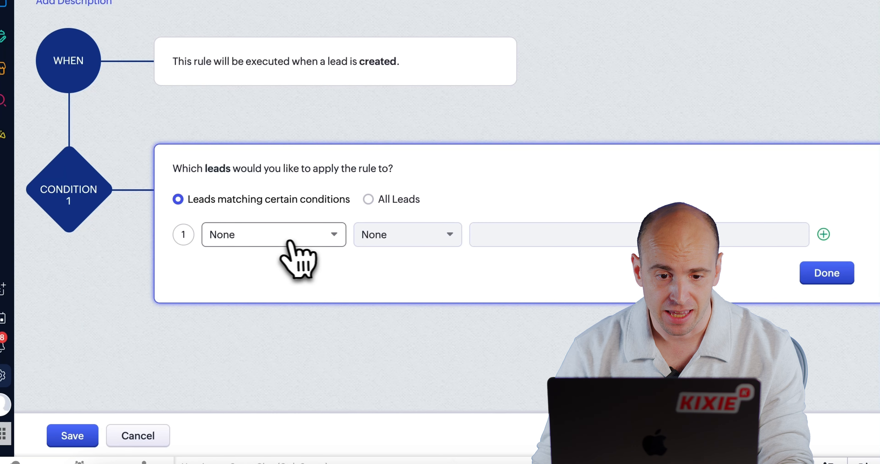
Step: Set condition 1 so the rule applies only to leads whose Phone field is not empty
{"action": "left_click", "coordinate": [302, 239]}
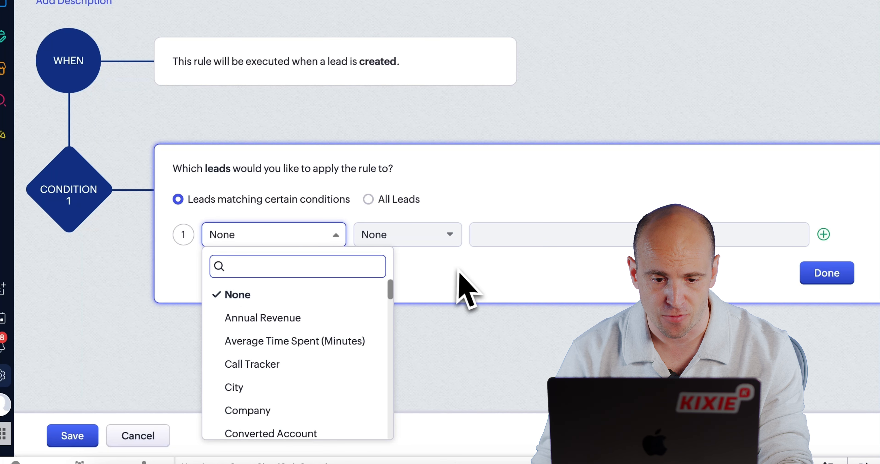
{"action": "left_click", "coordinate": [329, 236]}
{"action": "left_click", "coordinate": [300, 239]}
{"action": "type", "text": "p"}
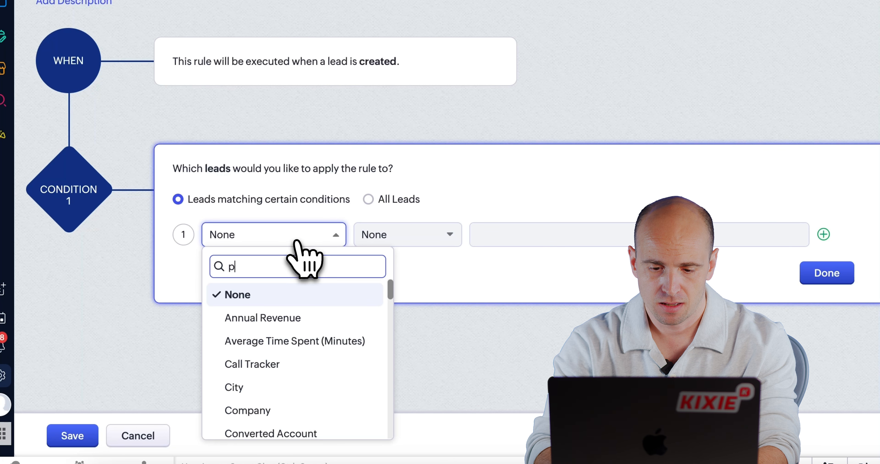
{"action": "type", "text": "hone n"}
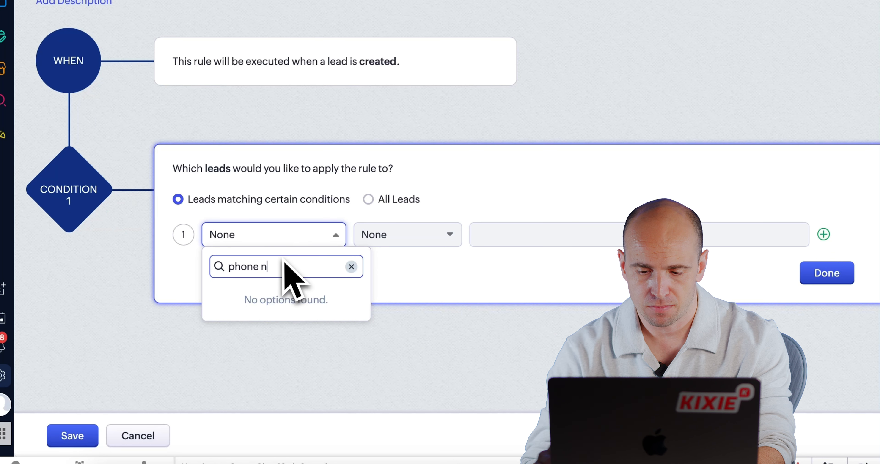
{"action": "left_click", "coordinate": [276, 295]}
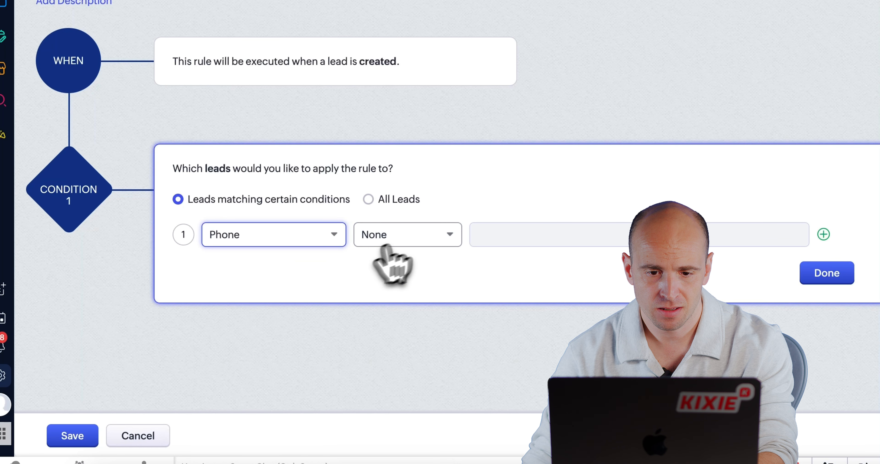
{"action": "left_click", "coordinate": [409, 239]}
{"action": "scroll", "coordinate": [427, 309], "scroll_direction": "down", "scroll_amount": 3}
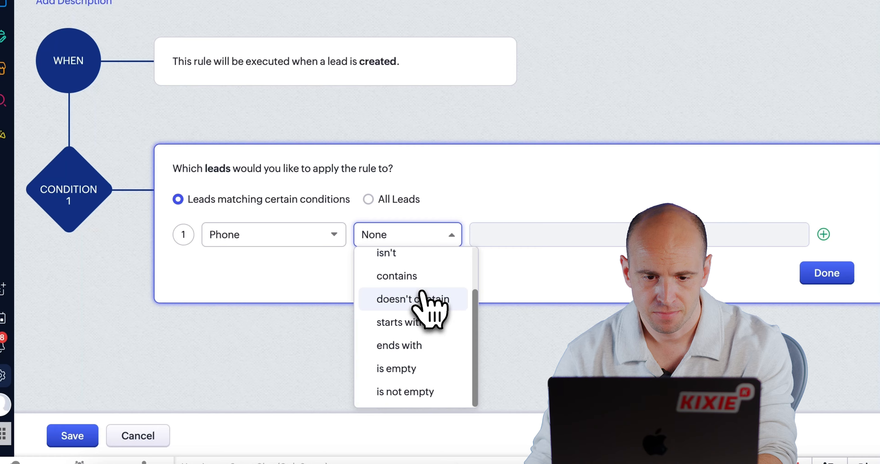
{"action": "left_click", "coordinate": [420, 391]}
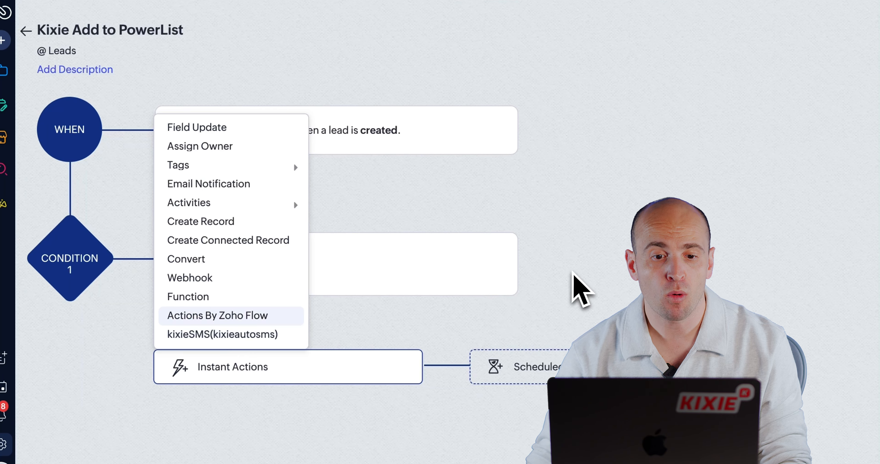
Step: Choose Webhook as the instant action for condition 1 to open the Leads webhook list
{"action": "left_click", "coordinate": [572, 272]}
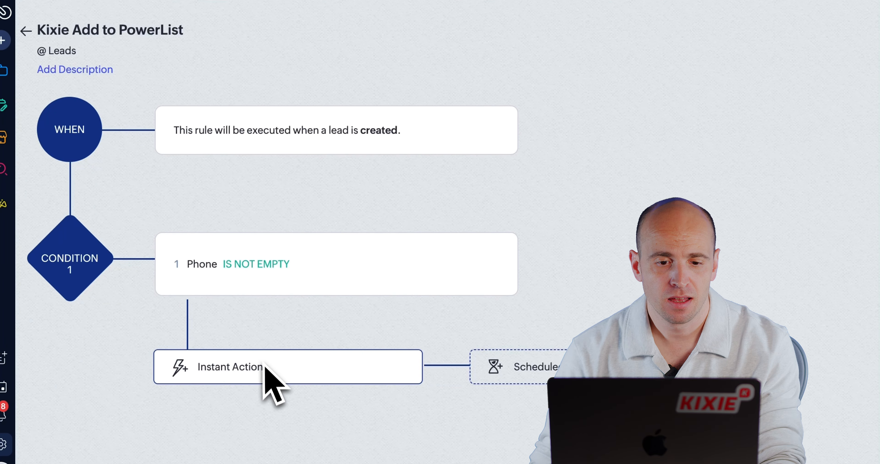
{"action": "left_click", "coordinate": [288, 377]}
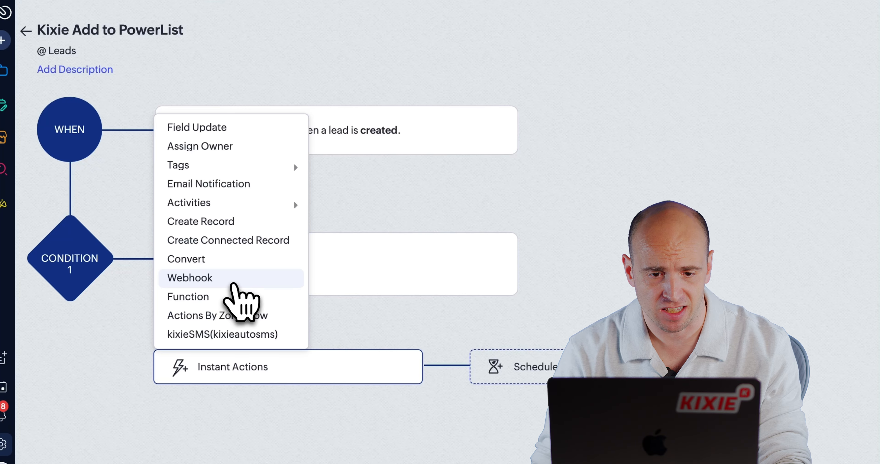
{"action": "left_click", "coordinate": [232, 283]}
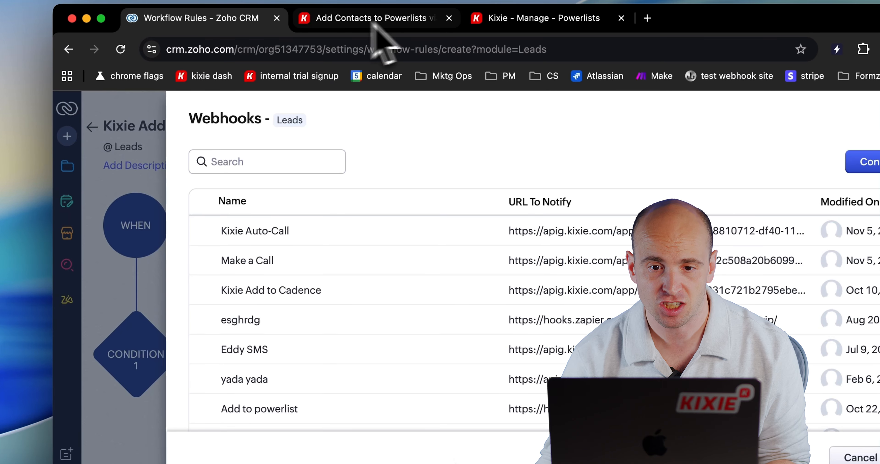
Step: Switch to the Kixie website and open the Add to Powerlist page under Automations in the developer documentation
{"action": "left_click", "coordinate": [376, 20]}
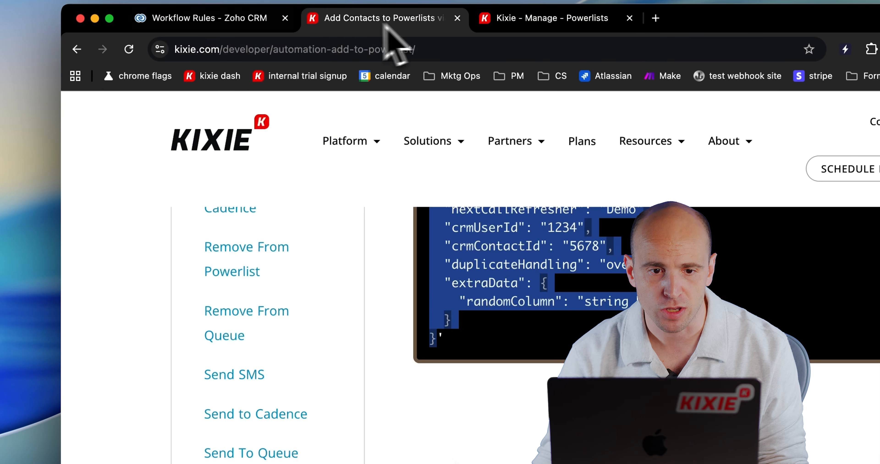
{"action": "left_click", "coordinate": [219, 136]}
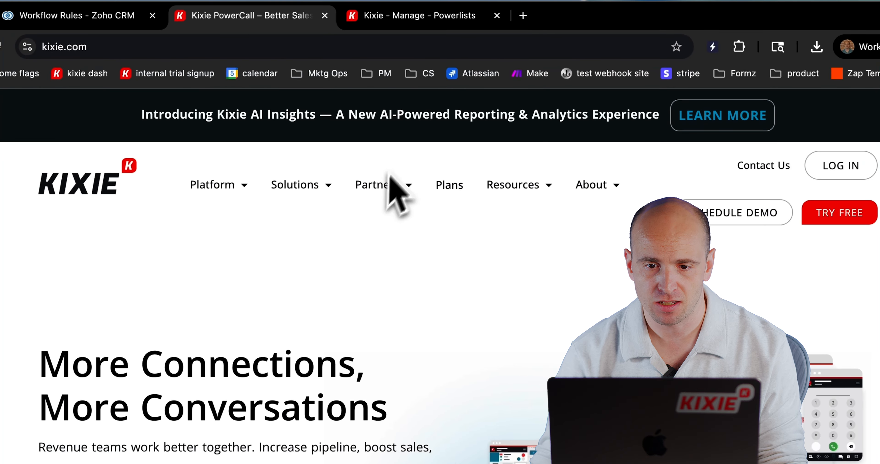
{"action": "mouse_move", "coordinate": [512, 185]}
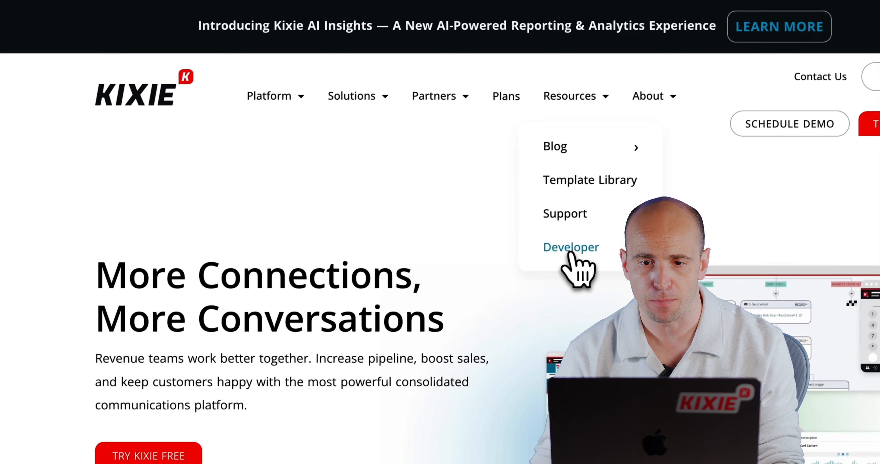
{"action": "left_click", "coordinate": [570, 251]}
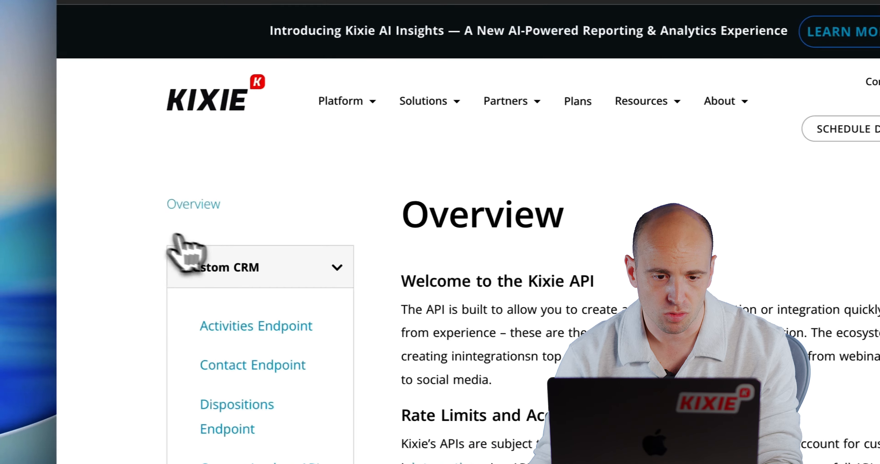
{"action": "scroll", "coordinate": [184, 245], "scroll_direction": "down", "scroll_amount": 8}
{"action": "left_click", "coordinate": [256, 309]}
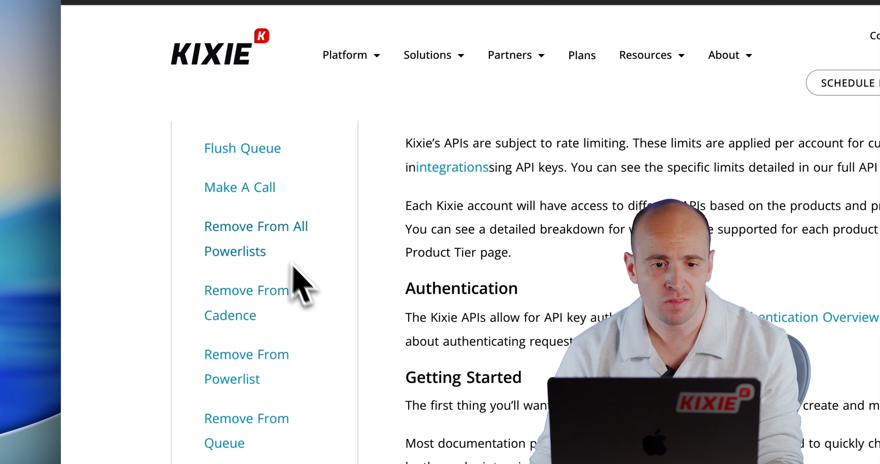
{"action": "scroll", "coordinate": [300, 273], "scroll_direction": "up", "scroll_amount": 2}
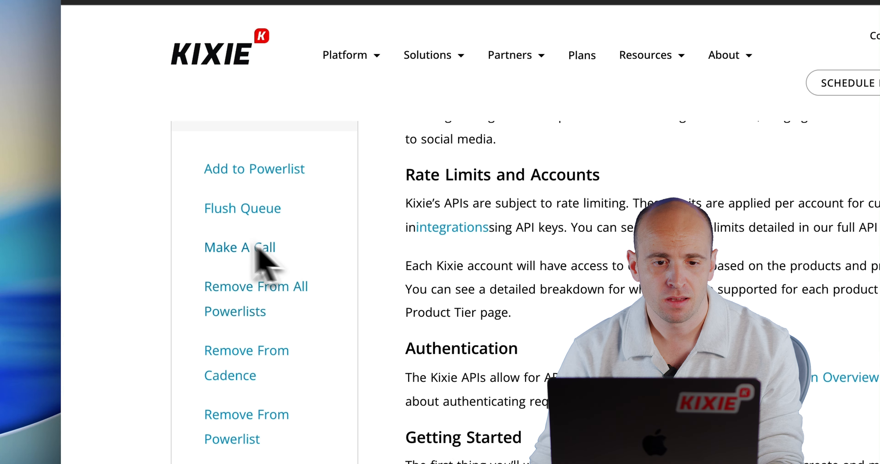
{"action": "left_click", "coordinate": [258, 181]}
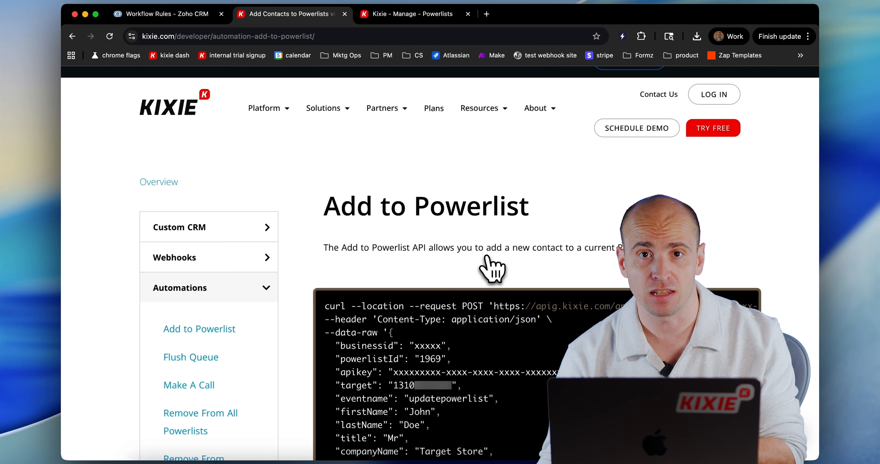
Step: Copy the full POST request URL, including its apikey and businessid parameters, from the Add to Powerlist code sample
{"action": "scroll", "coordinate": [506, 261], "scroll_direction": "down", "scroll_amount": 3}
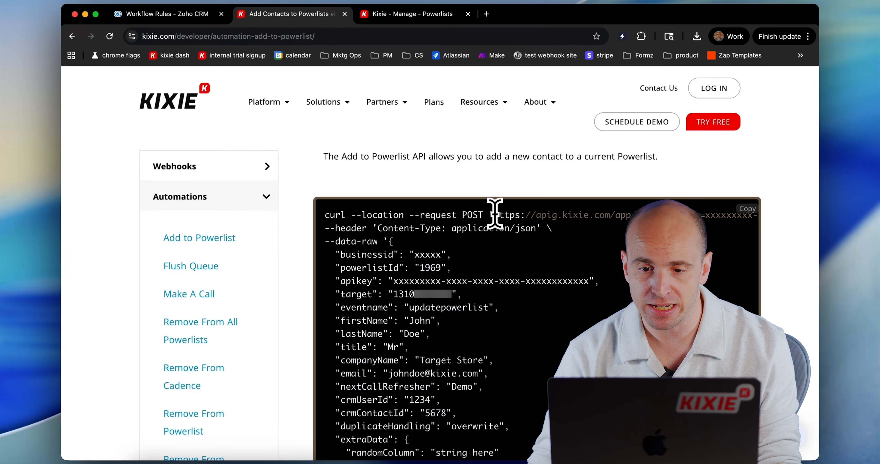
{"action": "scroll", "coordinate": [495, 214], "scroll_direction": "right", "scroll_amount": 5}
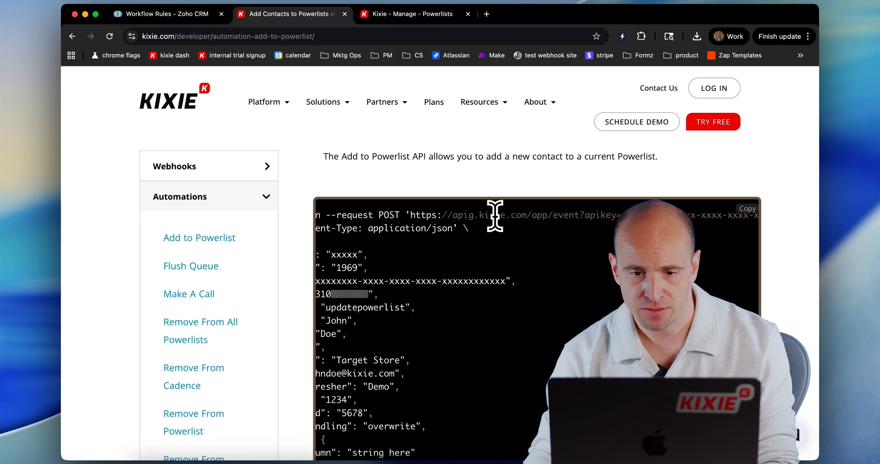
{"action": "scroll", "coordinate": [495, 215], "scroll_direction": "left", "scroll_amount": 3}
{"action": "left_click_drag", "start_coordinate": [456, 215], "coordinate": [536, 219]}
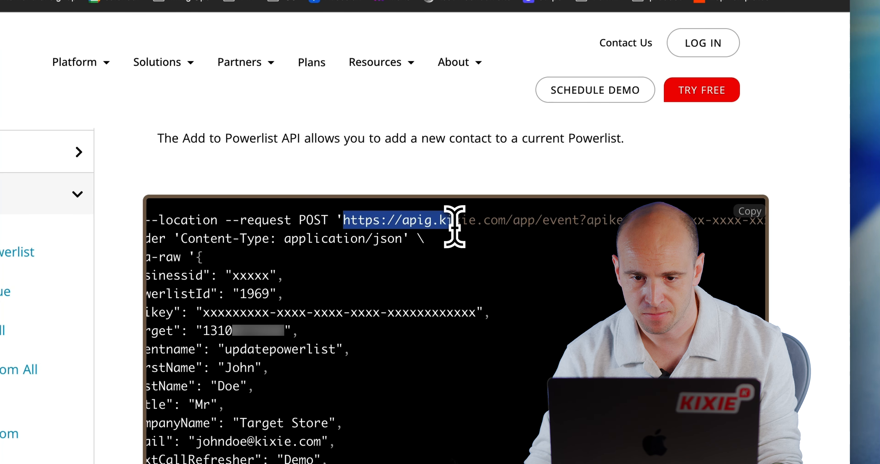
{"action": "scroll", "coordinate": [454, 225], "scroll_direction": "right", "scroll_amount": 10}
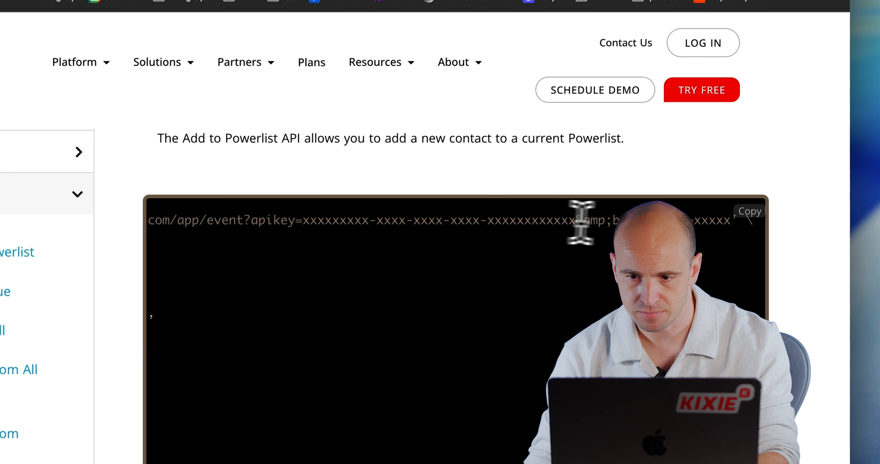
{"action": "left_click", "coordinate": [726, 224], "text": "shift"}
{"action": "key", "text": "super+c"}
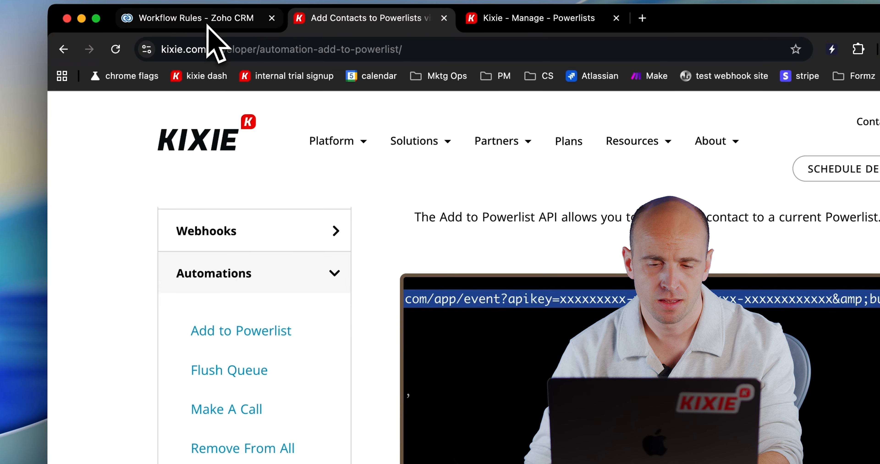
Step: Switch back to Zoho CRM and configure a new webhook named "Kixie Add to PowerList Action" with the copied Kixie URL as its URL to Notify
{"action": "left_click", "coordinate": [212, 36]}
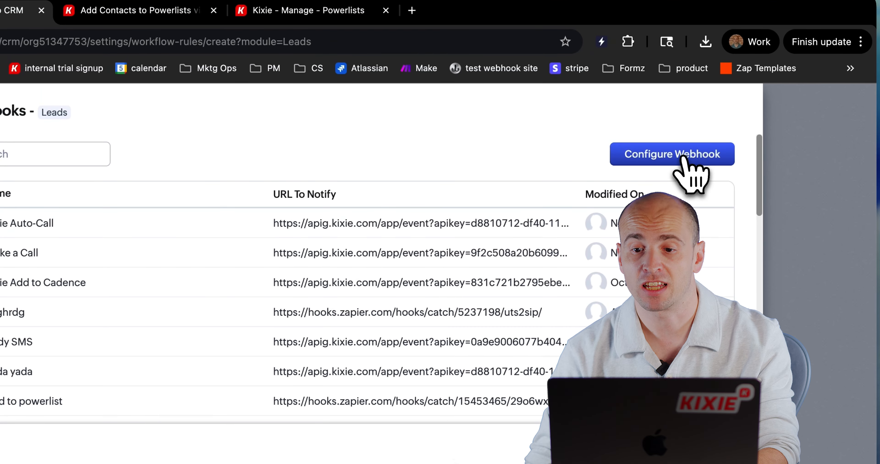
{"action": "left_click", "coordinate": [685, 159]}
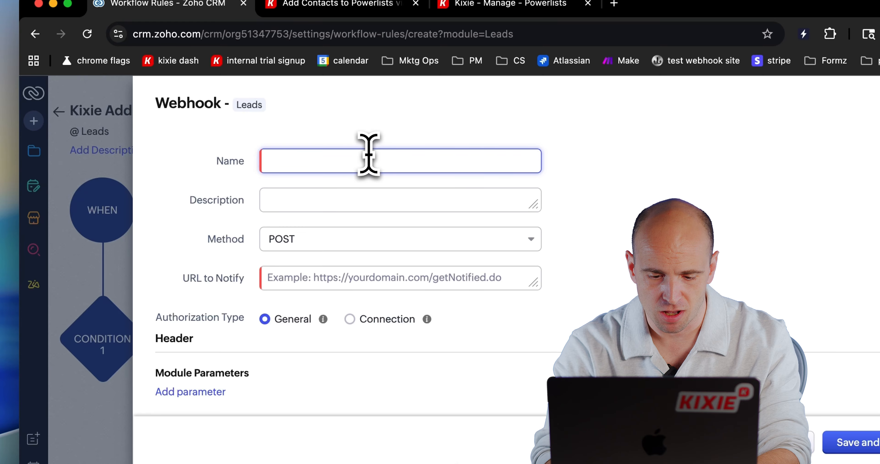
{"action": "type", "text": "Kixie Add to PowerList Action"}
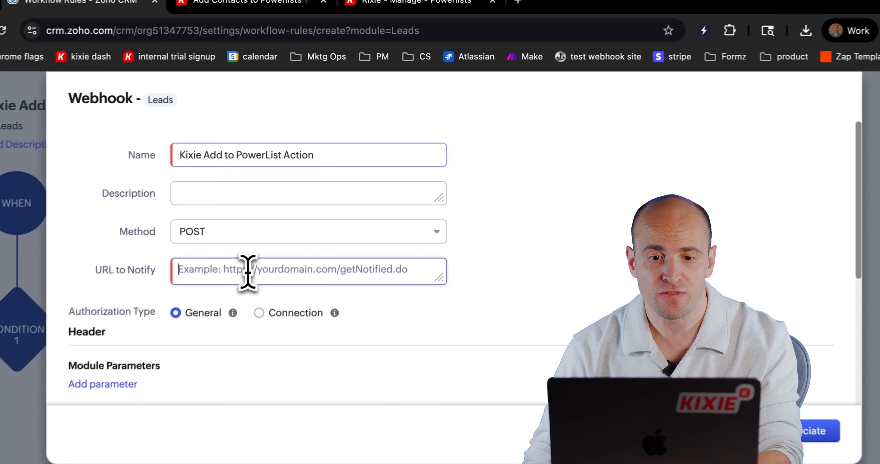
{"action": "left_click", "coordinate": [288, 211]}
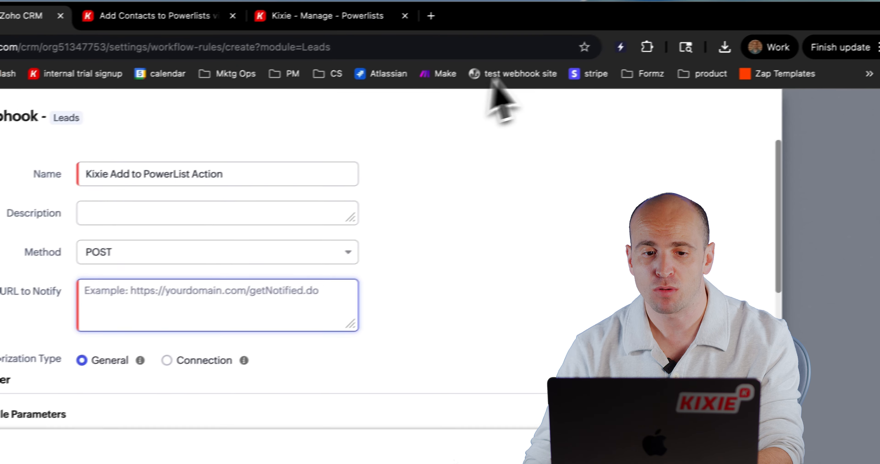
{"action": "key", "text": "super+v"}
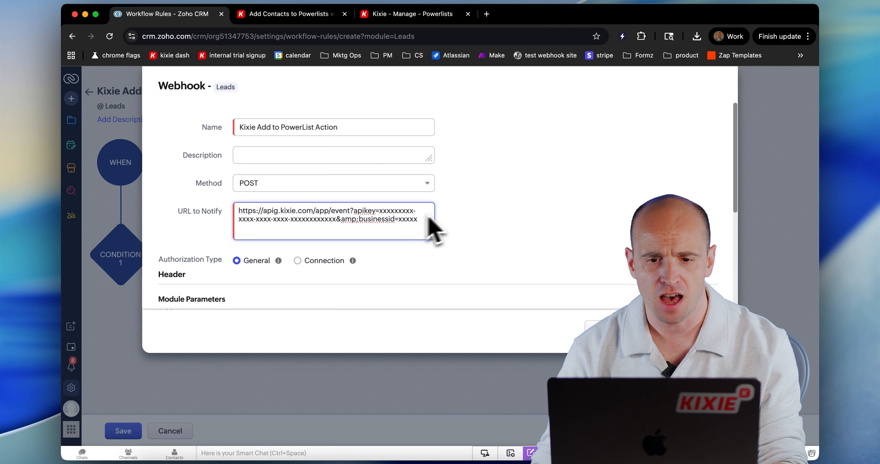
Step: Set the webhook's body type to Raw and place the cursor in the empty body
{"action": "scroll", "coordinate": [570, 261], "scroll_direction": "down", "scroll_amount": 5}
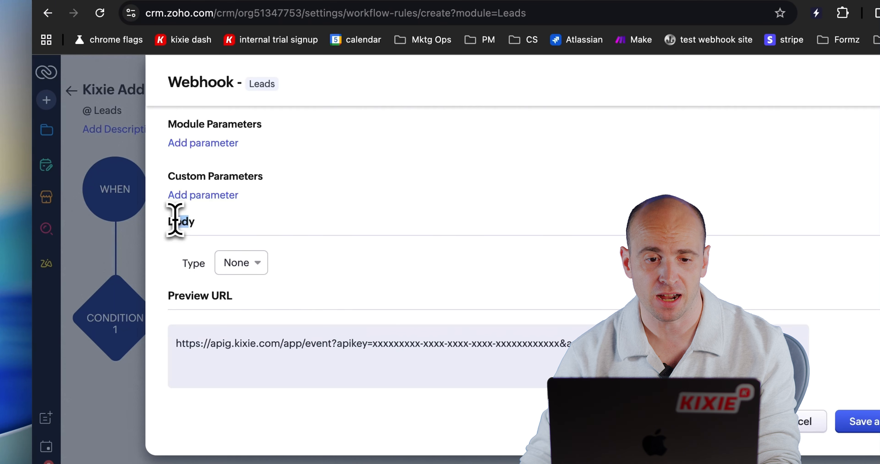
{"action": "left_click", "coordinate": [243, 265]}
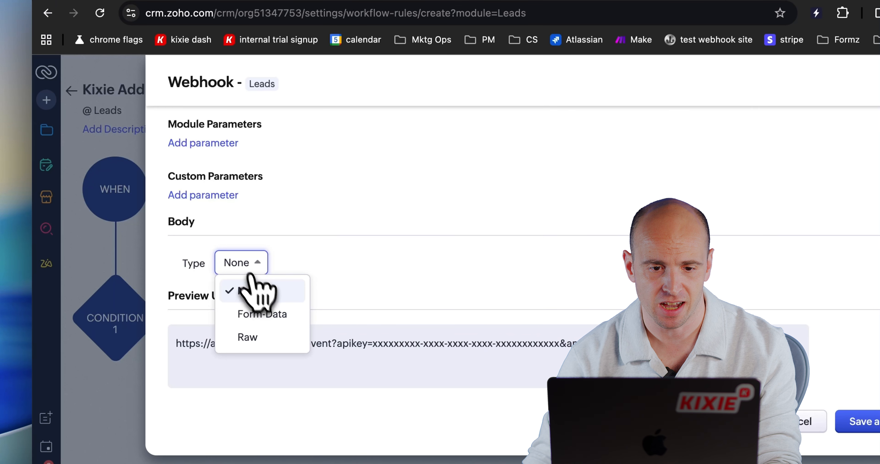
{"action": "left_click", "coordinate": [252, 338]}
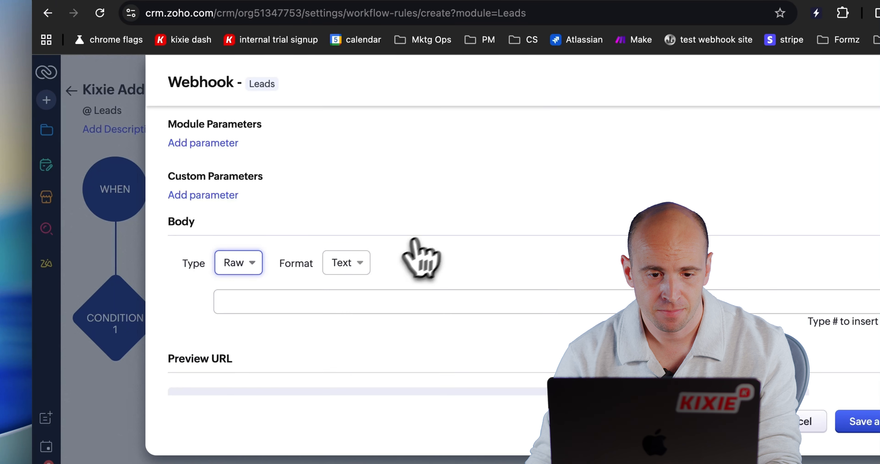
{"action": "scroll", "coordinate": [414, 254], "scroll_direction": "down", "scroll_amount": 2}
{"action": "left_click", "coordinate": [277, 236]}
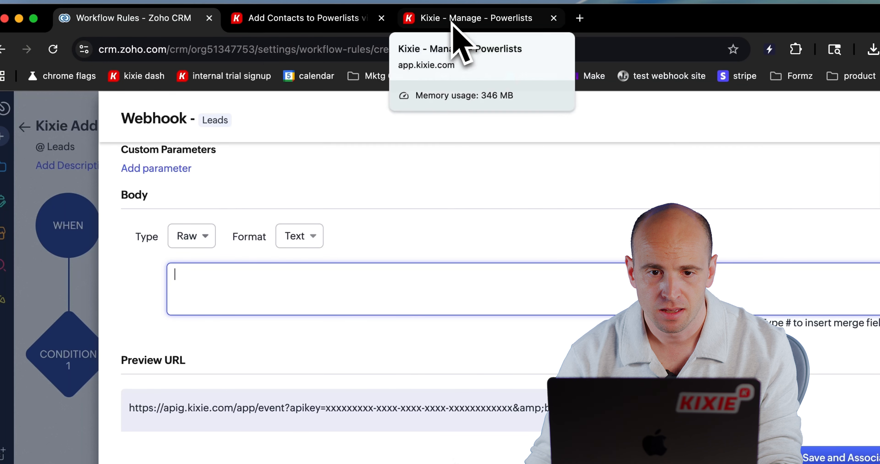
Step: Switch to the Kixie documentation and select the whole JSON payload of the Add to Powerlist sample, from opening to closing brace
{"action": "left_click", "coordinate": [314, 19]}
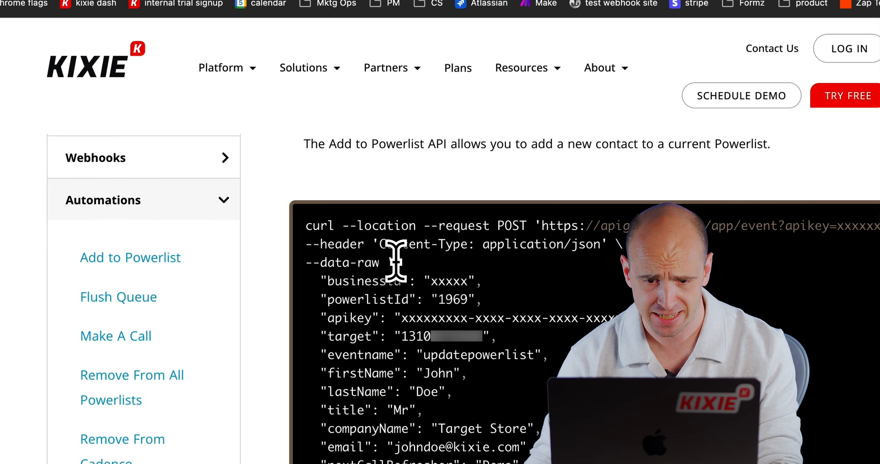
{"action": "left_click_drag", "start_coordinate": [396, 262], "coordinate": [436, 299]}
{"action": "scroll", "coordinate": [444, 314], "scroll_direction": "down", "scroll_amount": 6}
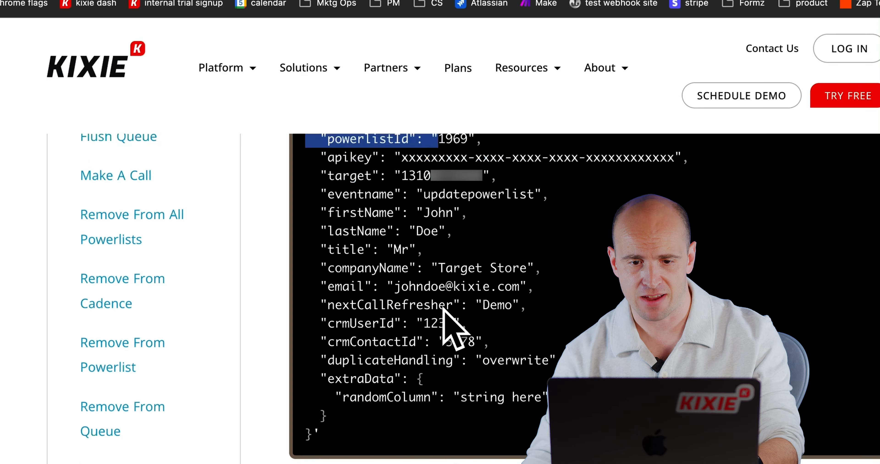
{"action": "left_click", "coordinate": [312, 374], "text": "shift"}
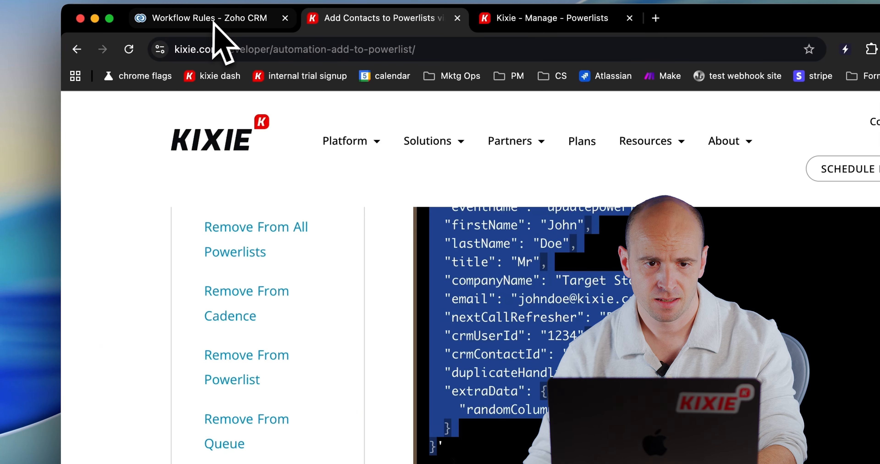
Step: Return to the webhook in Zoho CRM and set its raw body format to JSON
{"action": "left_click", "coordinate": [193, 18]}
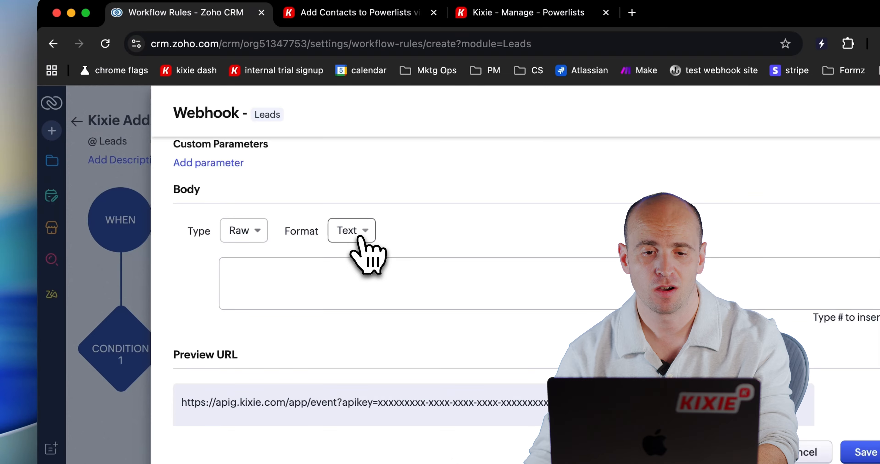
{"action": "left_click", "coordinate": [352, 231]}
{"action": "left_click", "coordinate": [366, 284]}
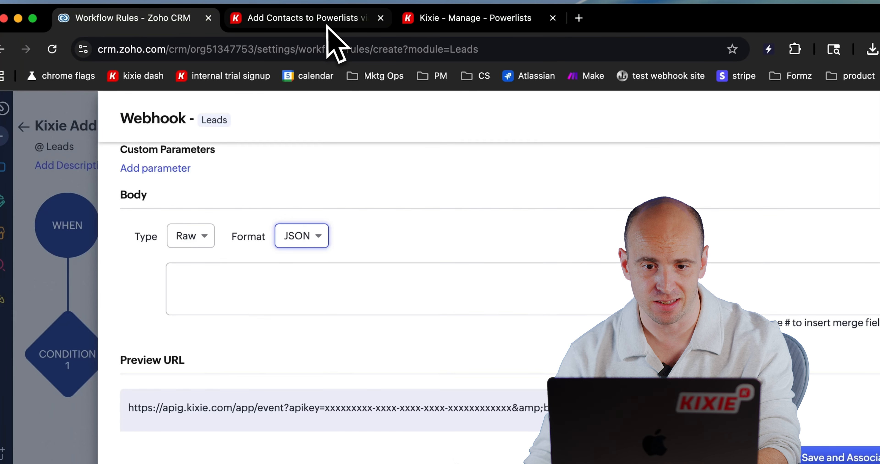
Step: Fetch the selected JSON payload from the Kixie documentation and paste it into the Zoho webhook's body
{"action": "left_click", "coordinate": [327, 25]}
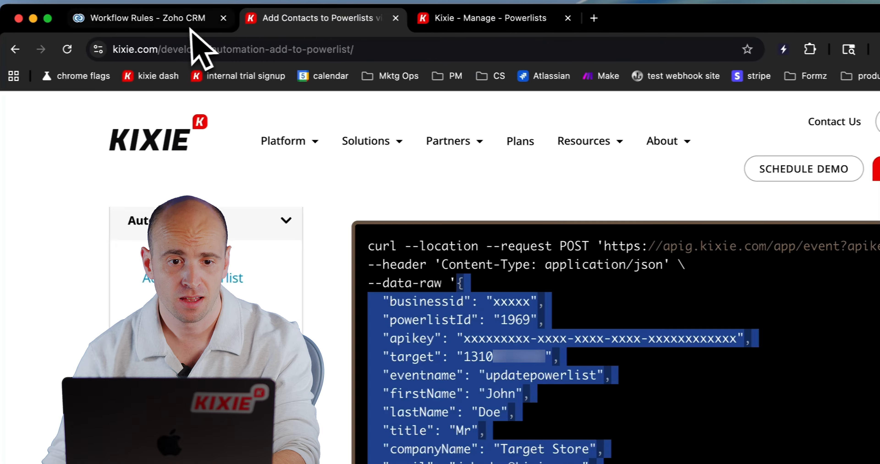
{"action": "left_click", "coordinate": [190, 29]}
{"action": "left_click", "coordinate": [362, 309]}
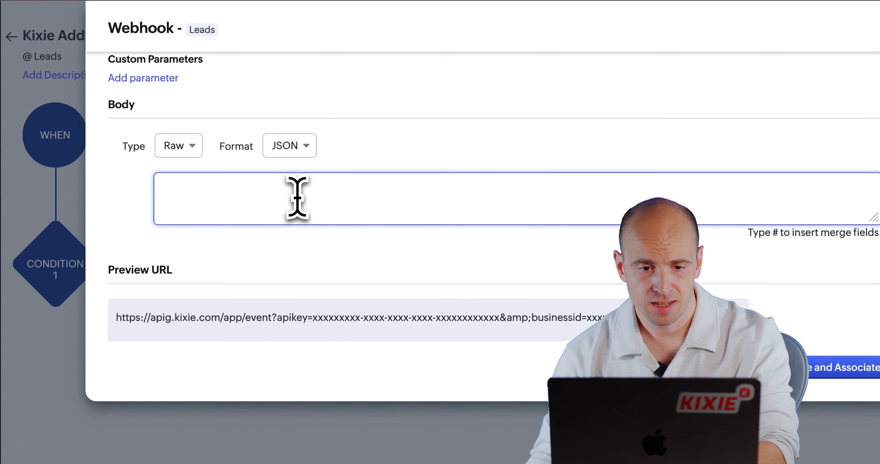
{"action": "key", "text": "super+v"}
{"action": "scroll", "coordinate": [302, 202], "scroll_direction": "up", "scroll_amount": 10}
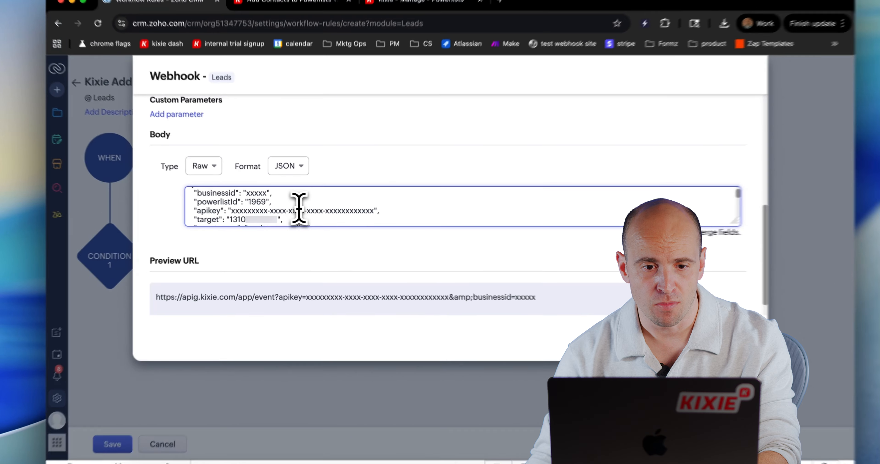
{"action": "scroll", "coordinate": [299, 208], "scroll_direction": "up", "scroll_amount": 1}
{"action": "scroll", "coordinate": [299, 202], "scroll_direction": "down", "scroll_amount": 1}
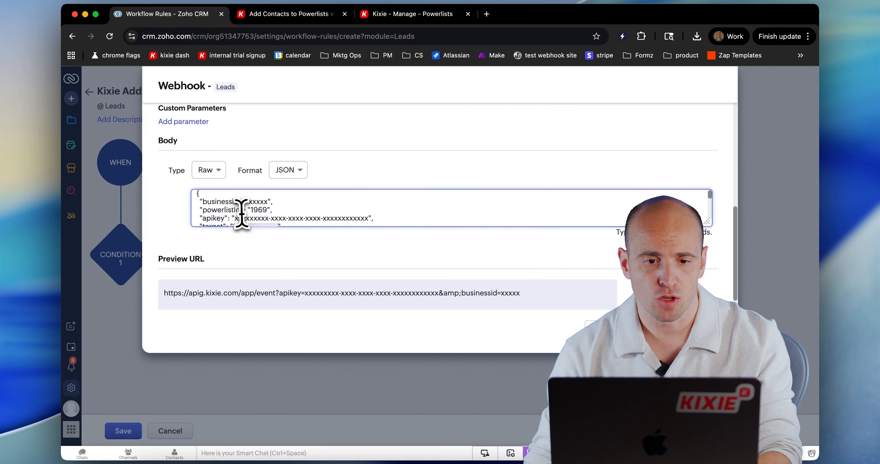
Step: Look up the ID of PowerList "20251017 PL1" in Kixie and set powerlistId to 290322 in the webhook body
{"action": "left_click_drag", "start_coordinate": [265, 202], "coordinate": [257, 202]}
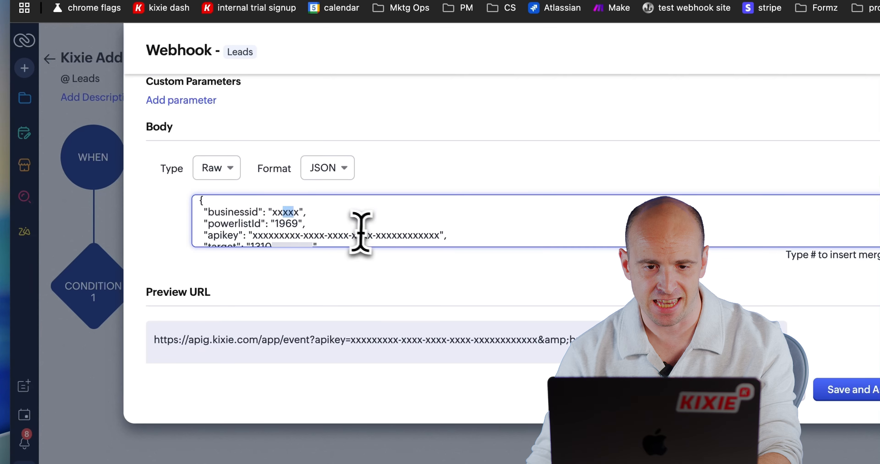
{"action": "scroll", "coordinate": [368, 234], "scroll_direction": "up", "scroll_amount": 10}
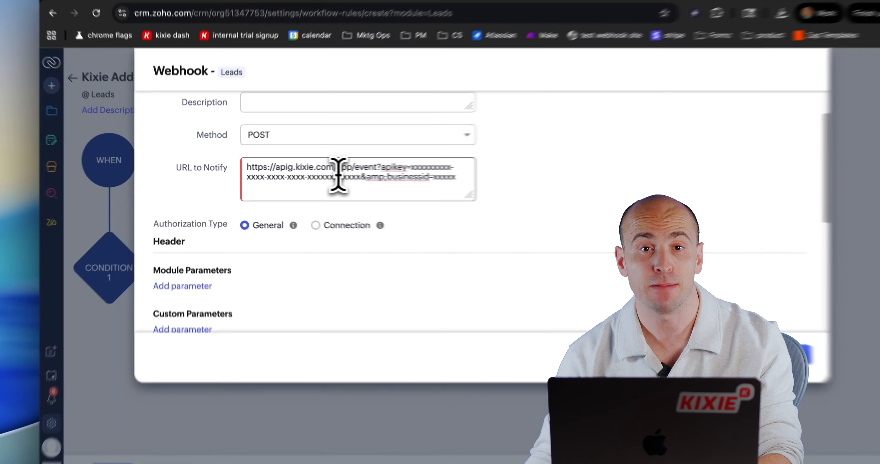
{"action": "scroll", "coordinate": [397, 188], "scroll_direction": "down", "scroll_amount": 8}
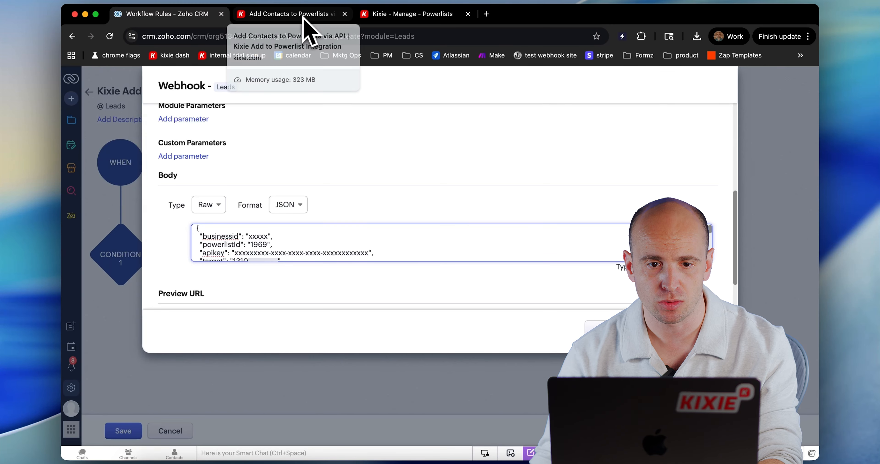
{"action": "left_click", "coordinate": [362, 15]}
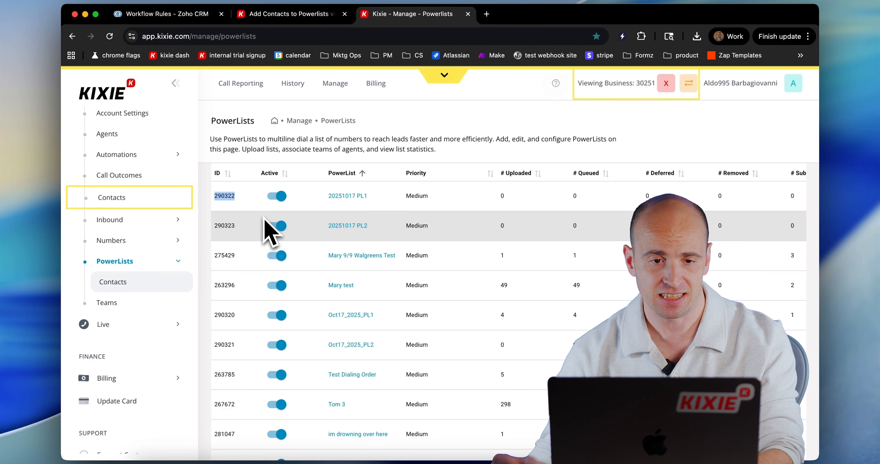
{"action": "left_click", "coordinate": [175, 14]}
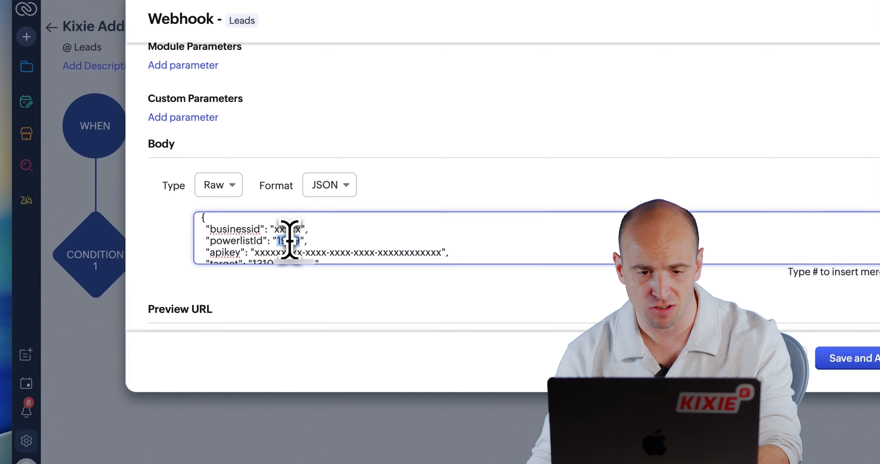
Step: Replace the target value in the JSON body with the lead's Phone merge field
{"action": "scroll", "coordinate": [354, 241], "scroll_direction": "down", "scroll_amount": 2}
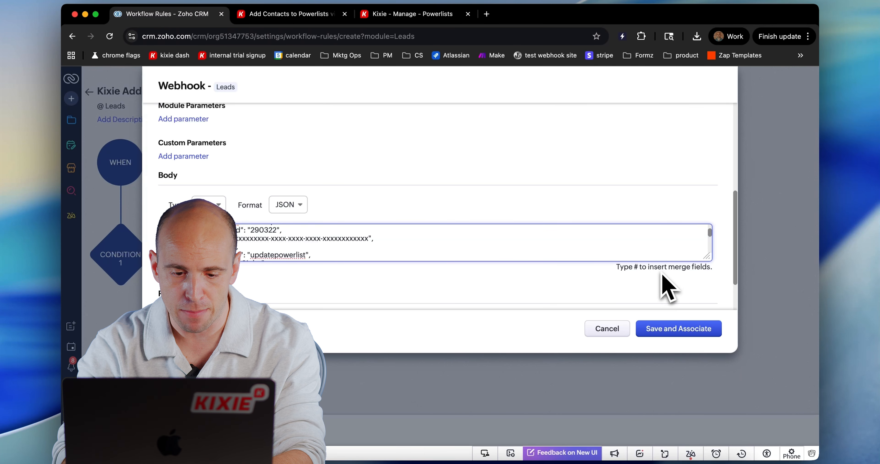
{"action": "type", "text": "#"}
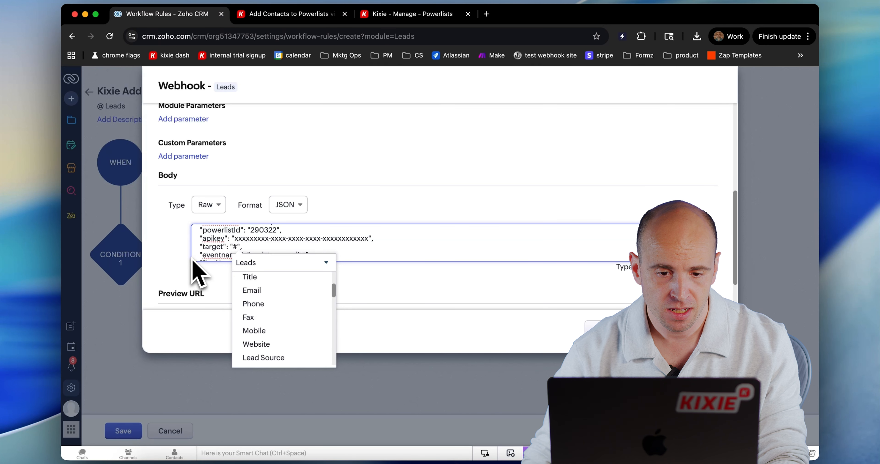
{"action": "left_click", "coordinate": [255, 303]}
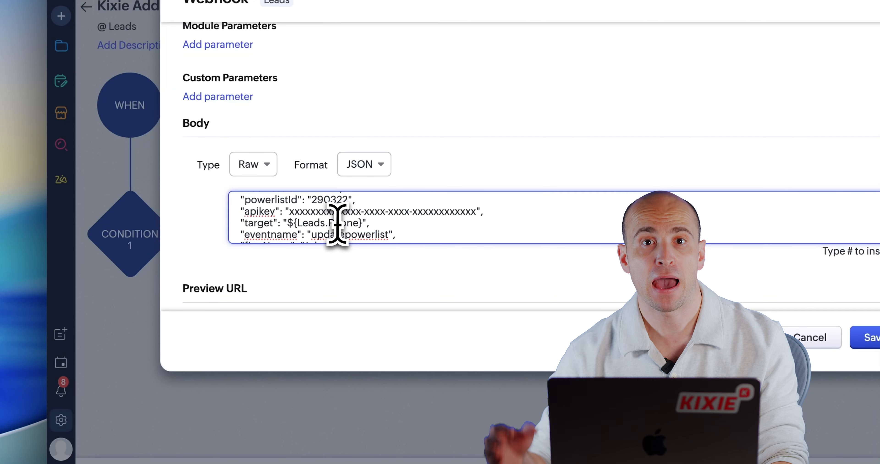
Step: Replace the firstName value in the JSON body with the lead's First Name merge field
{"action": "scroll", "coordinate": [338, 223], "scroll_direction": "down", "scroll_amount": 3}
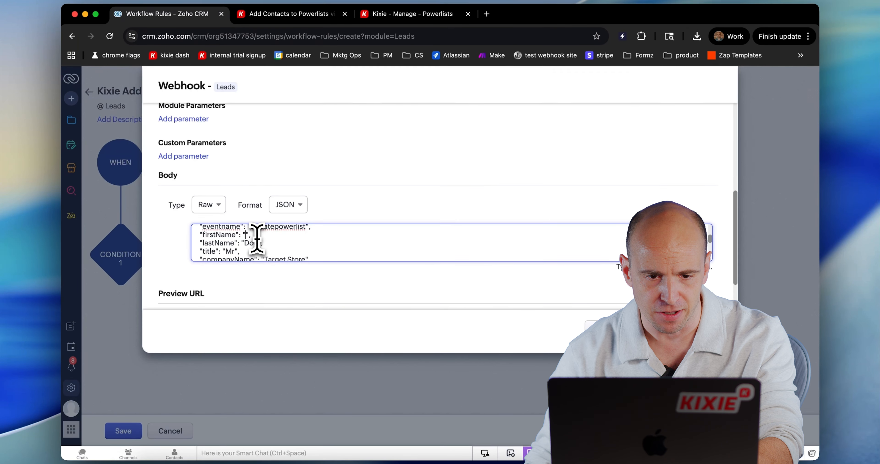
{"action": "type", "text": "#"}
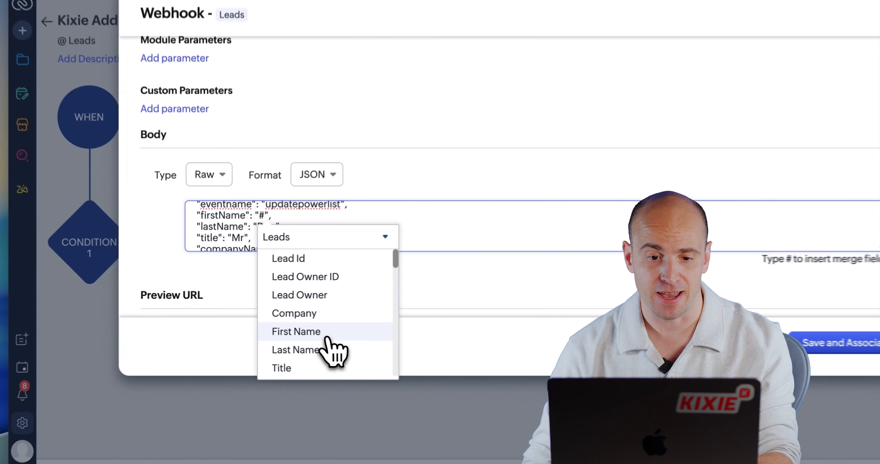
{"action": "left_click", "coordinate": [292, 321]}
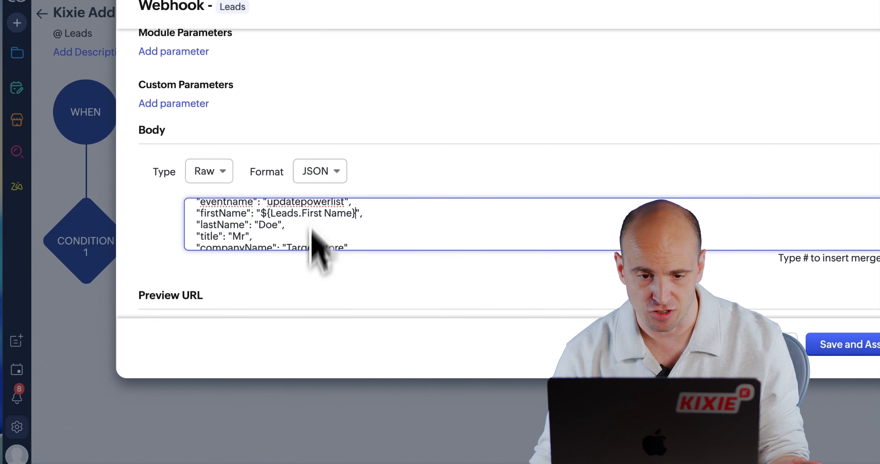
{"action": "scroll", "coordinate": [414, 233], "scroll_direction": "down", "scroll_amount": 1}
{"action": "scroll", "coordinate": [414, 233], "scroll_direction": "up", "scroll_amount": 1}
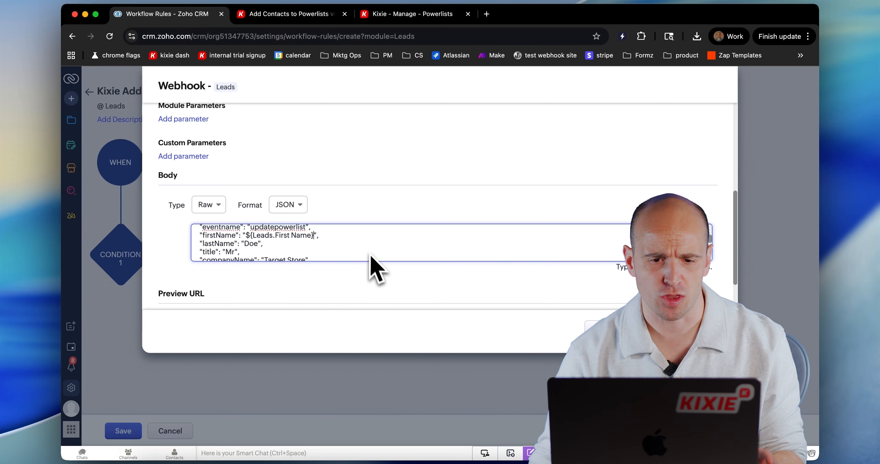
{"action": "scroll", "coordinate": [314, 252], "scroll_direction": "down", "scroll_amount": 3}
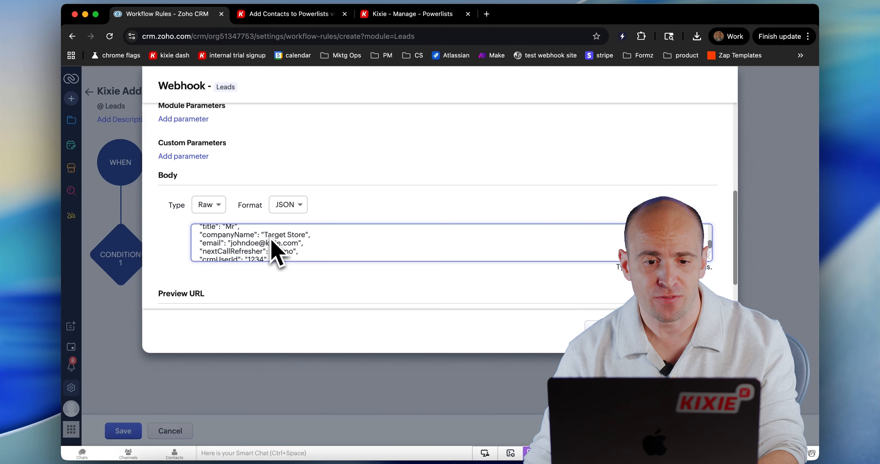
Step: Check the JSON body through to its extraData block, and save and associate the webhook with the workflow rule
{"action": "scroll", "coordinate": [265, 250], "scroll_direction": "down", "scroll_amount": 5}
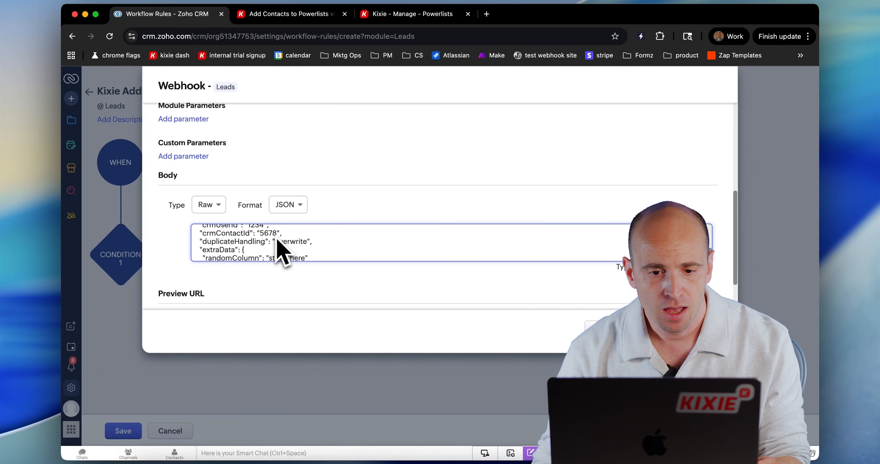
{"action": "scroll", "coordinate": [285, 248], "scroll_direction": "down", "scroll_amount": 1}
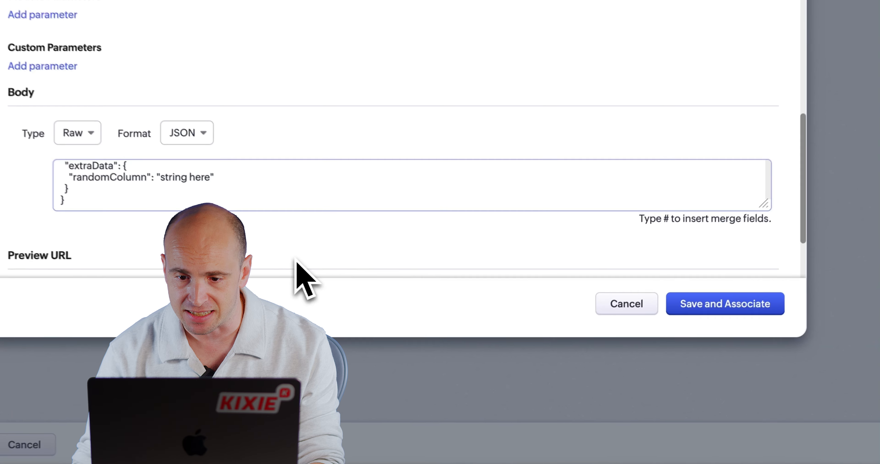
{"action": "left_click", "coordinate": [661, 331]}
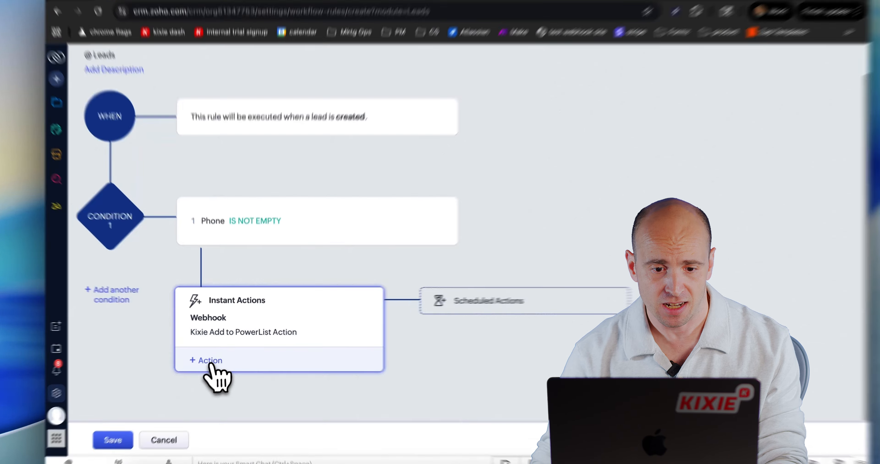
Step: Review the available instant actions and the JSON body of the associated Kixie Add to PowerList Action webhook, leaving both unchanged
{"action": "left_click", "coordinate": [208, 358]}
{"action": "mouse_move", "coordinate": [278, 227]}
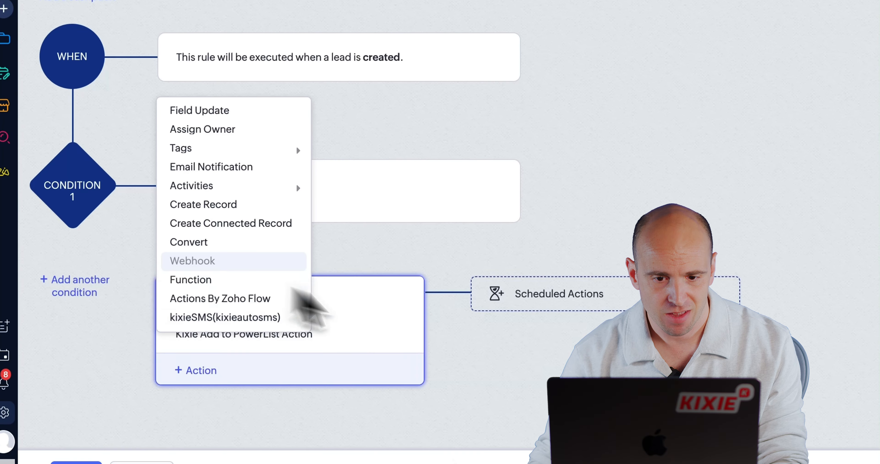
{"action": "left_click", "coordinate": [488, 357]}
{"action": "left_click", "coordinate": [293, 336]}
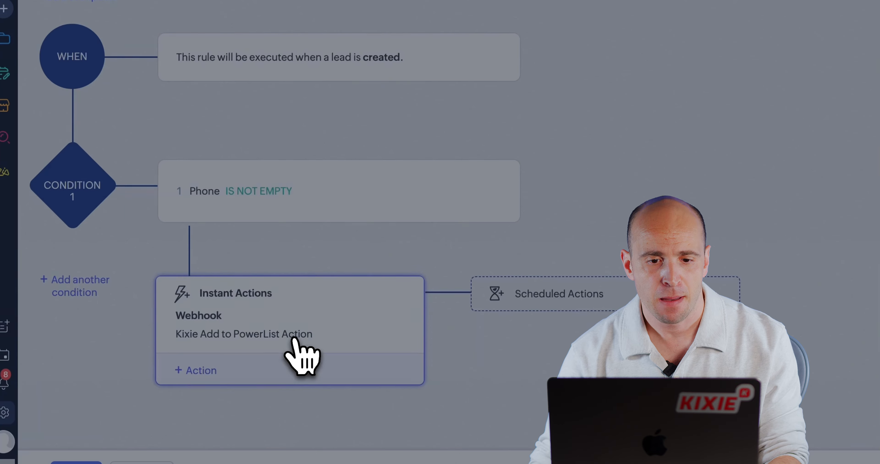
{"action": "scroll", "coordinate": [376, 231], "scroll_direction": "down", "scroll_amount": 5}
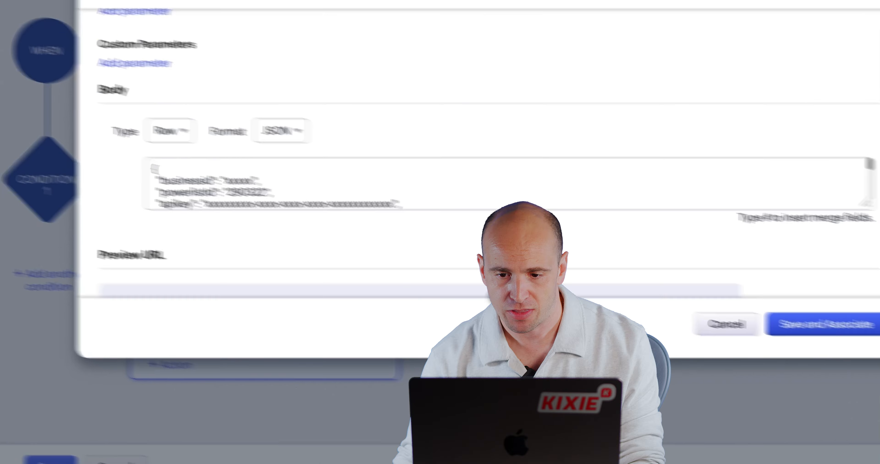
{"action": "left_click", "coordinate": [729, 324]}
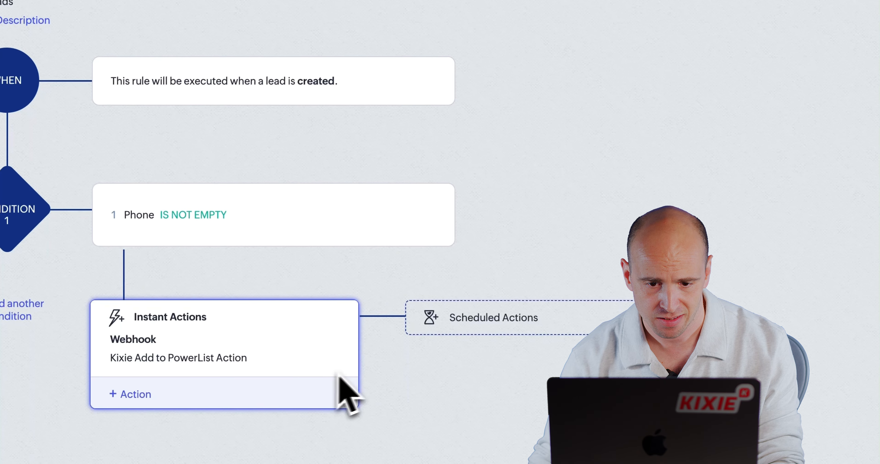
Step: Remove the Kixie Add to PowerList Action webhook from the rule and associate it again from the list of saved Leads webhooks
{"action": "left_click", "coordinate": [332, 356]}
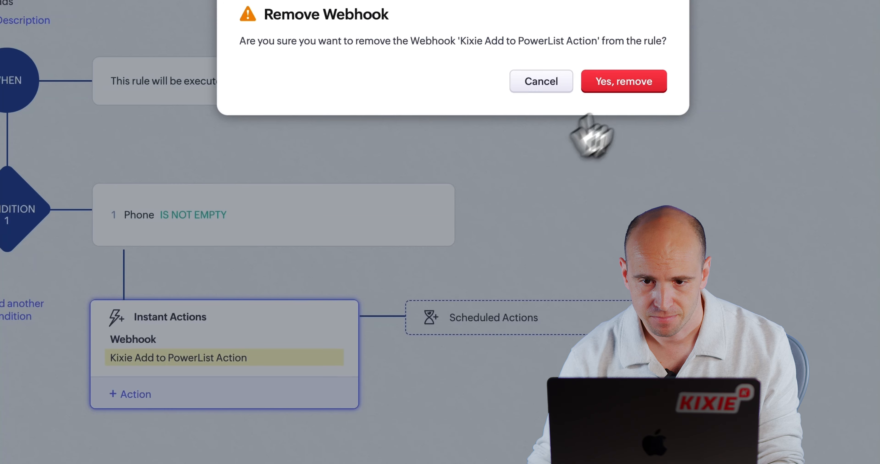
{"action": "left_click", "coordinate": [623, 80]}
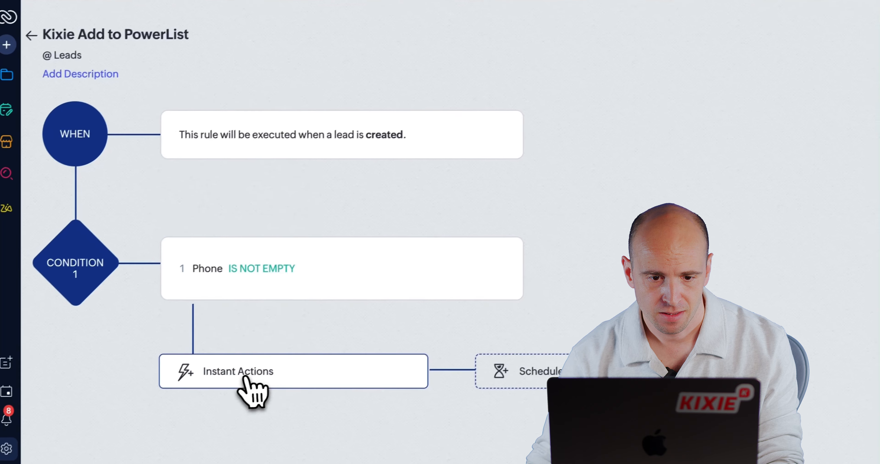
{"action": "left_click", "coordinate": [245, 376]}
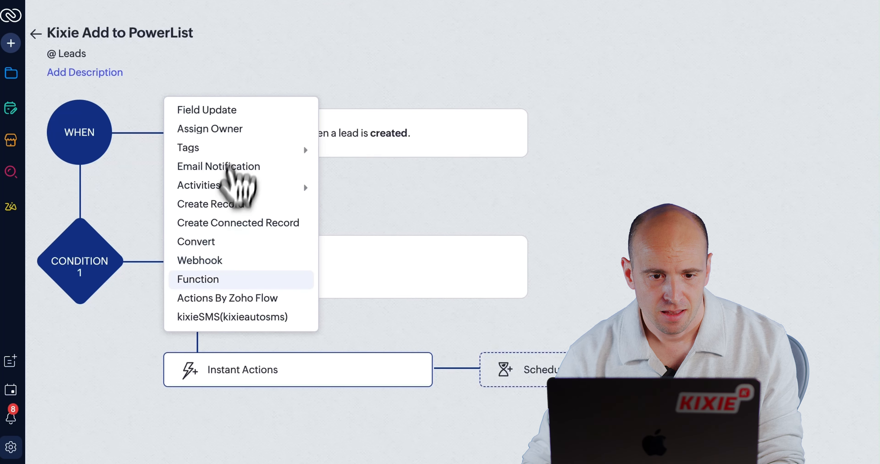
{"action": "left_click", "coordinate": [230, 259]}
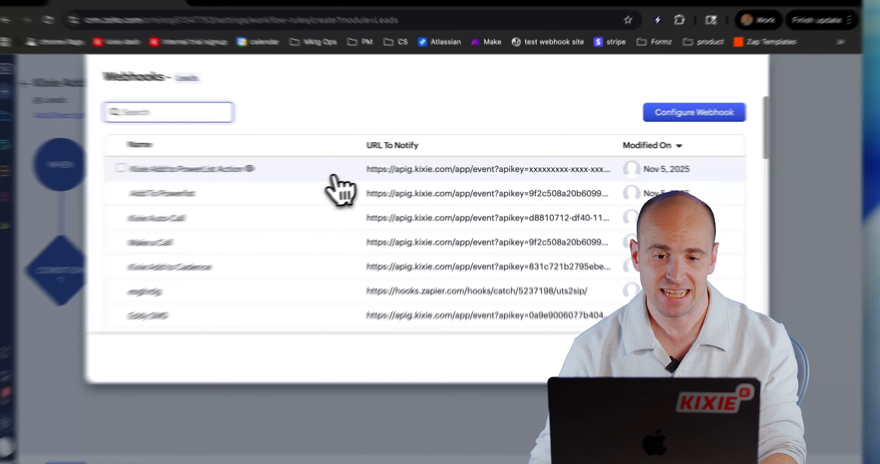
{"action": "left_click", "coordinate": [352, 172]}
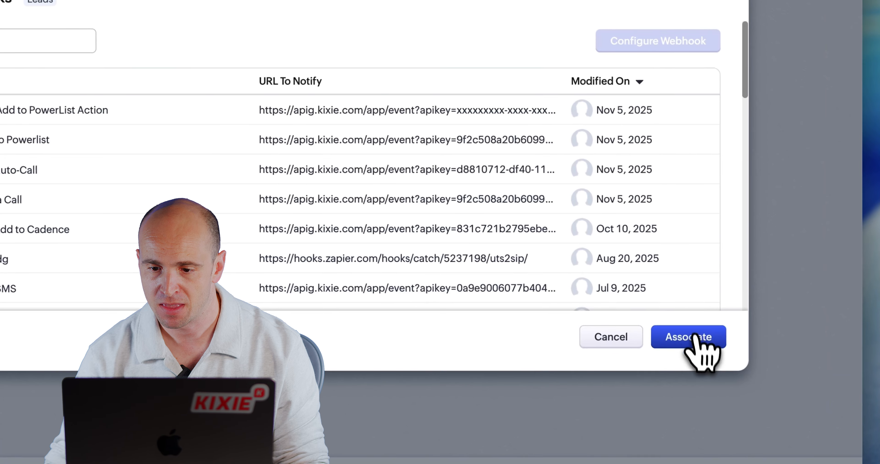
{"action": "left_click", "coordinate": [738, 389]}
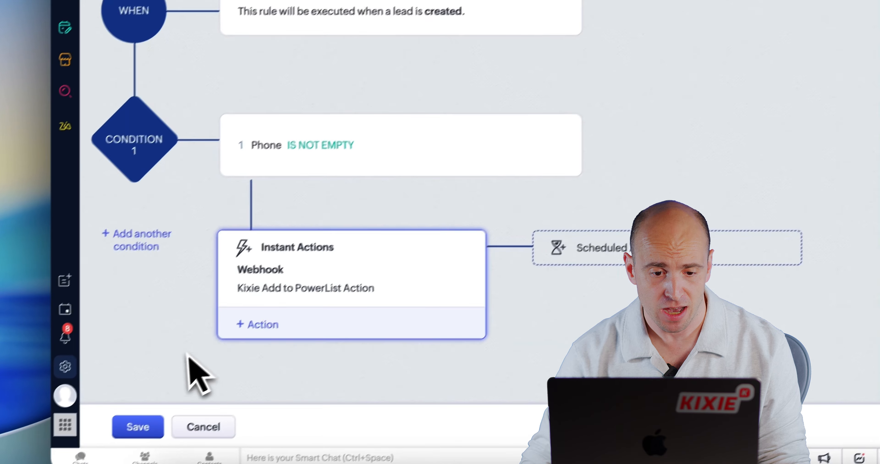
Step: Save the Kixie Add to PowerList workflow rule
{"action": "left_click", "coordinate": [151, 425]}
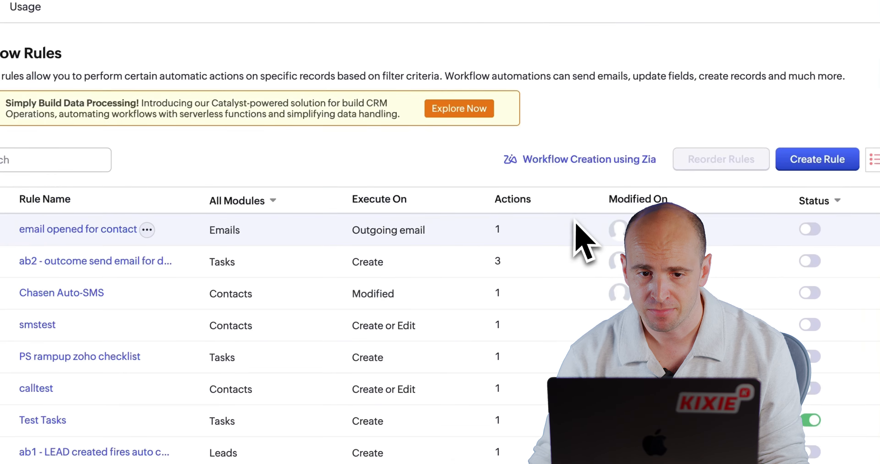